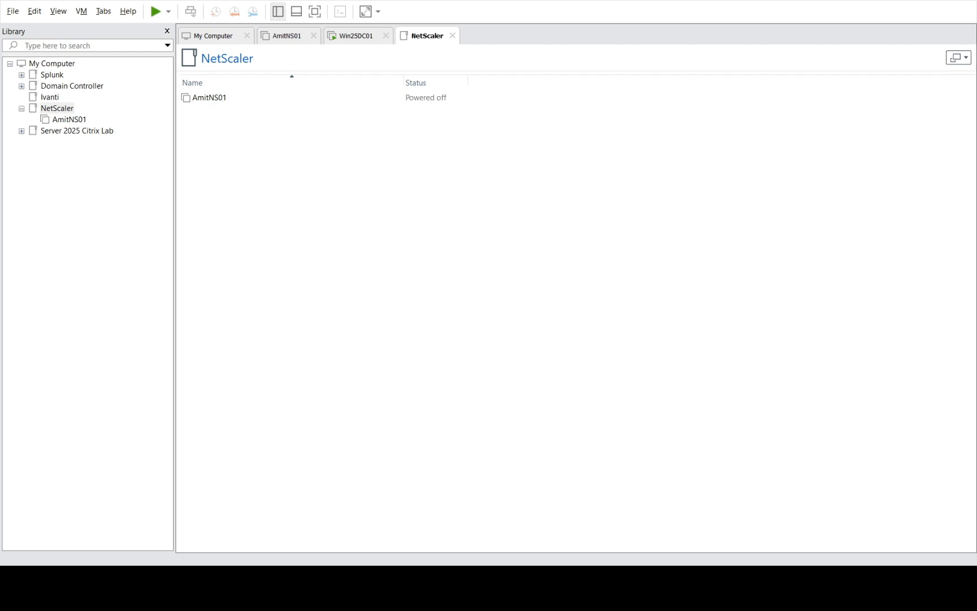
# - Select AmitNS01 in the NetScaler folder to confirm it is powered off
pyautogui.click(535, 244)
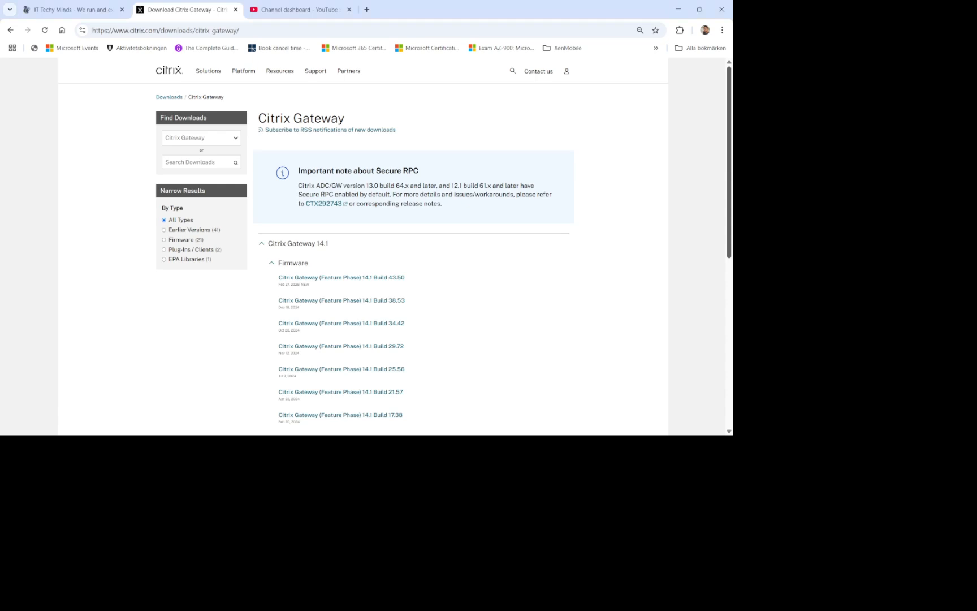
# - Scroll through the Citrix Gateway 14.1 firmware builds, then switch to the IT Techy Minds blog
pyautogui.scroll(-2, 395, 245)
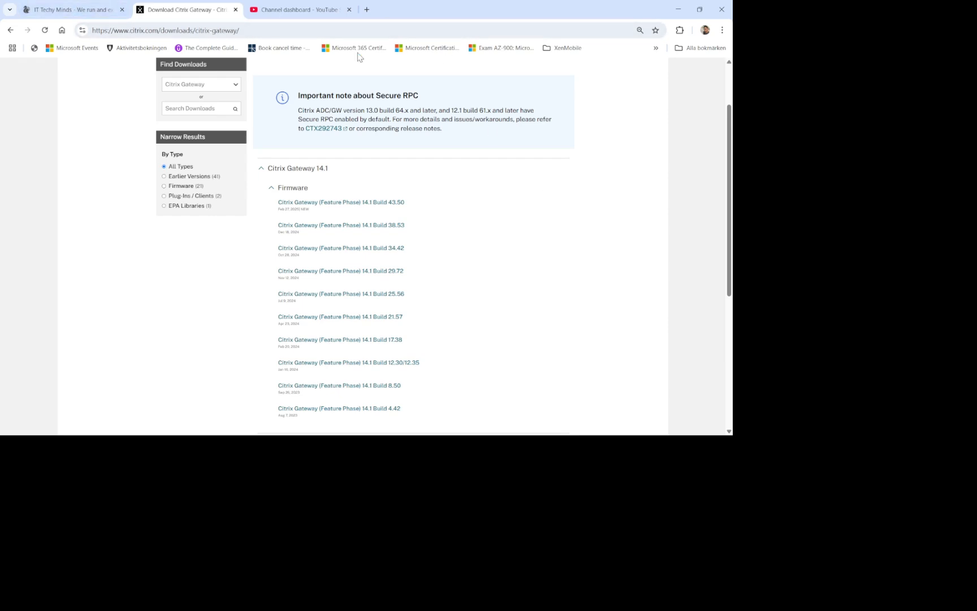
pyautogui.click(94, 17)
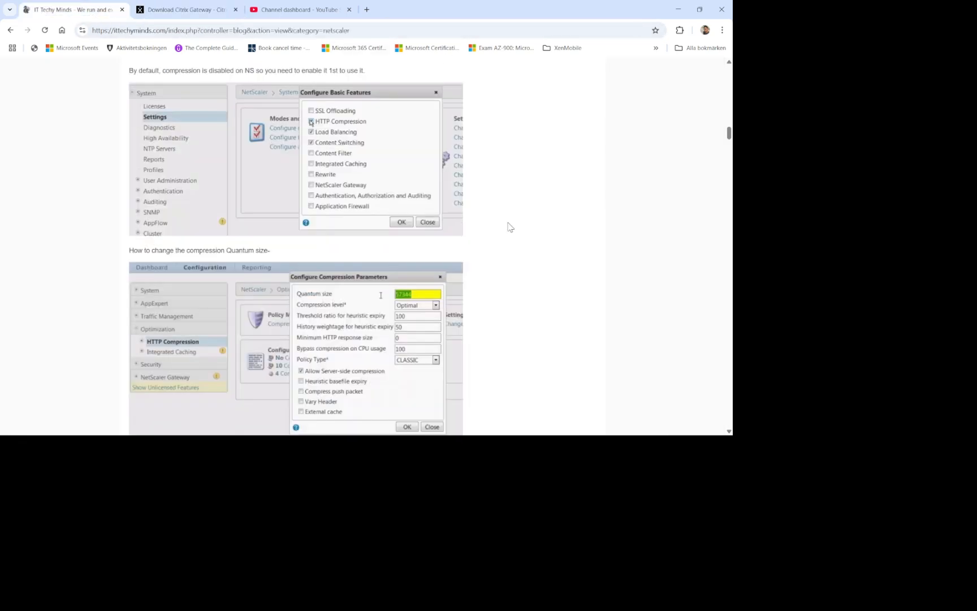
# - Drag the scrollbar to the top of the blog's NetScaler category page
pyautogui.moveTo(728, 133)
pyautogui.mouseDown()
pyautogui.moveTo(728, 72)
pyautogui.moveTo(729, 289)
pyautogui.moveTo(709, 61)
pyautogui.mouseUp()
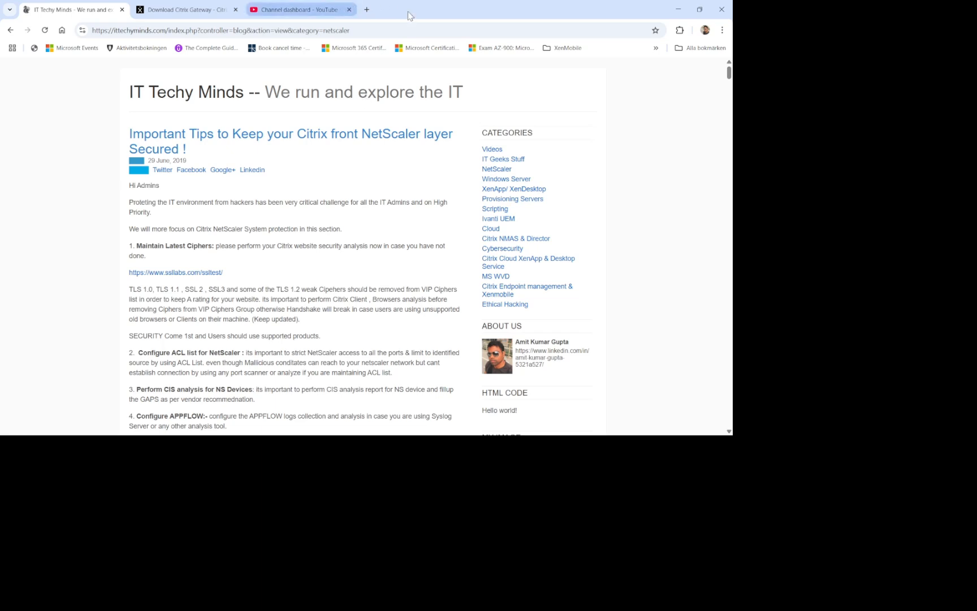
# - Minimize the browser to return to VMware Workstation and the powered-off Amit-NS02
pyautogui.click(678, 9)
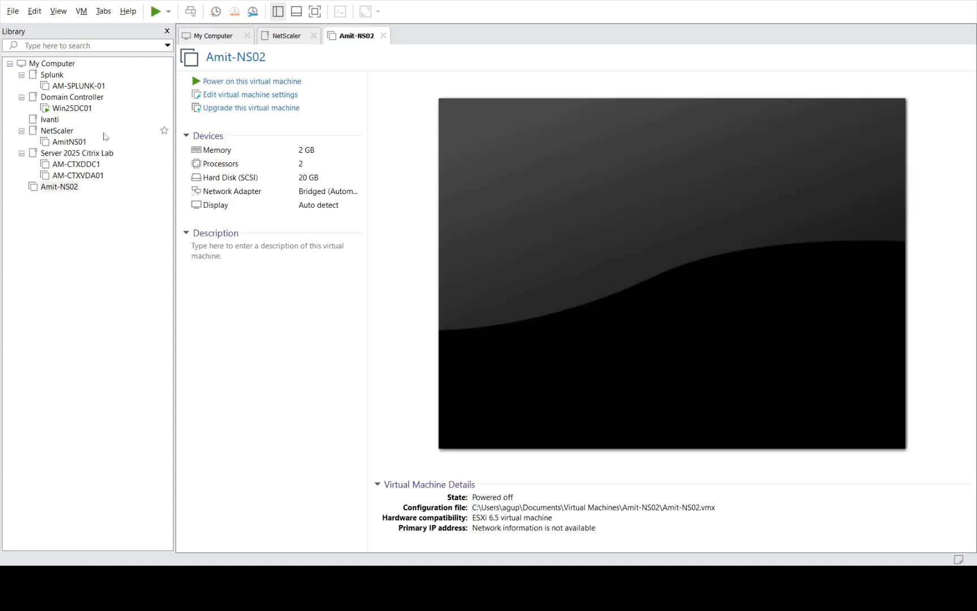
# - Move Amit-NS02 into the NetScaler folder and power it on
pyautogui.click(51, 188)
pyautogui.moveTo(57, 189); pyautogui.dragTo(83, 153)
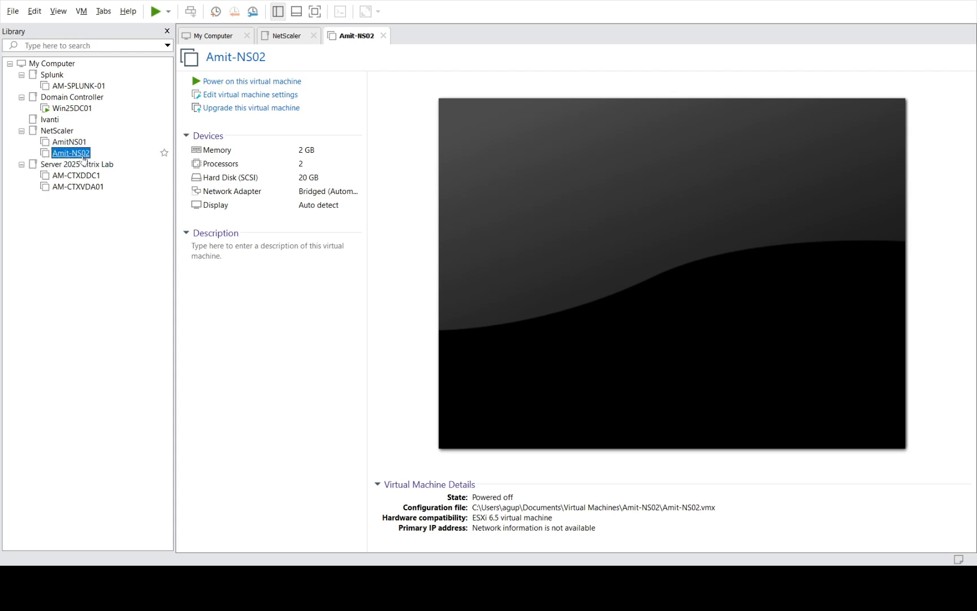
pyautogui.click(215, 84)
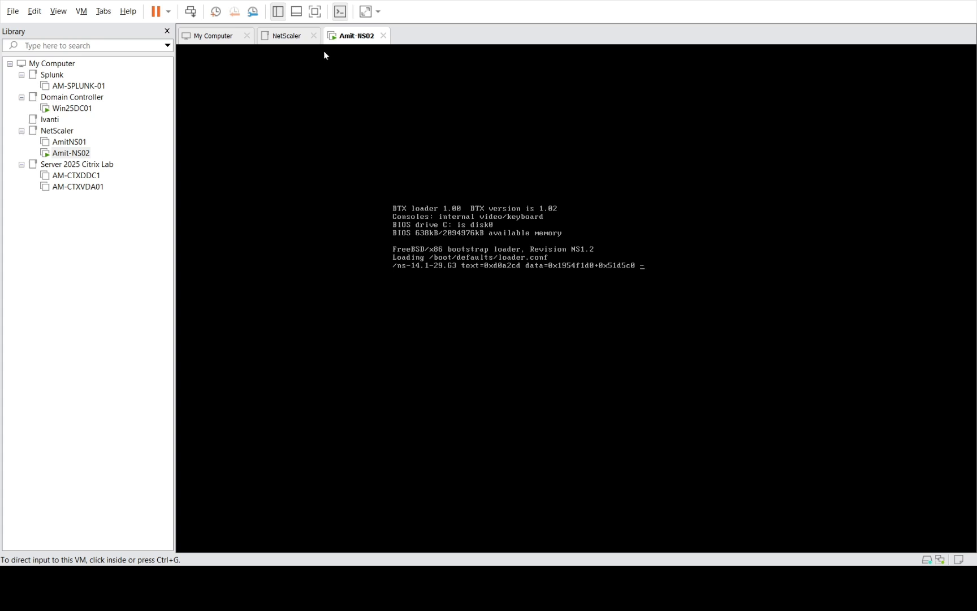
# - Close the NetScaler folder tab and wait for Amit-NS02's IPv4 address prompt
pyautogui.click(314, 36)
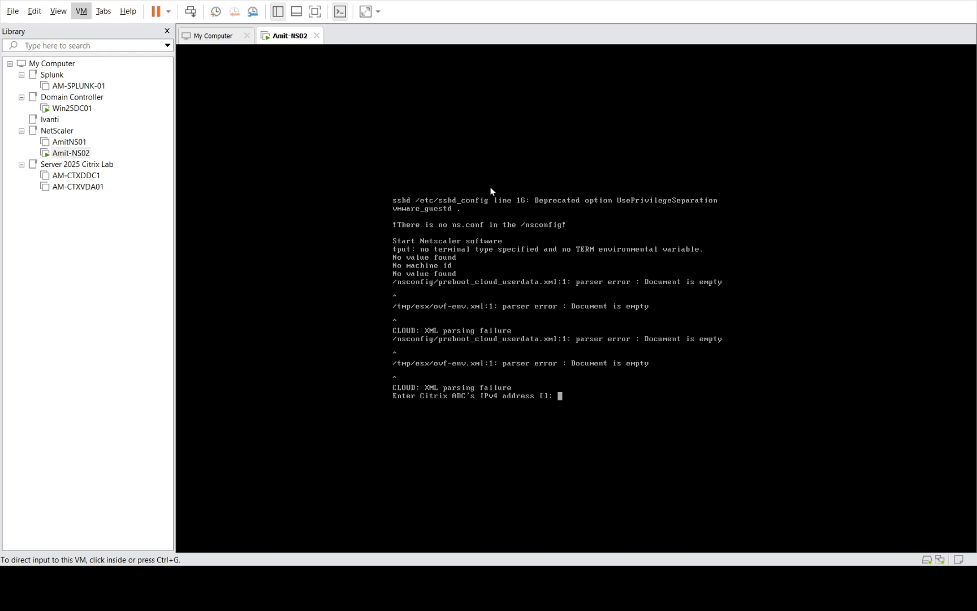
# - Enter IP 192.168.58.161, netmask 255.255.255.0, gateway 192.168.58.2, then save with option 4
pyautogui.click(579, 410)
pyautogui.write('192')
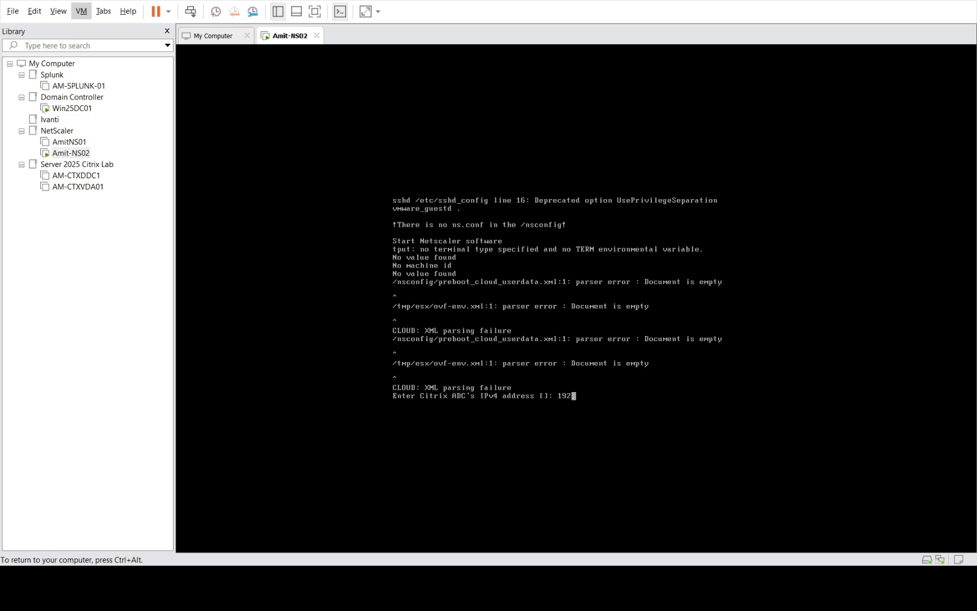
pyautogui.write('.168.58.161')
pyautogui.press('Return')
pyautogui.write('2')
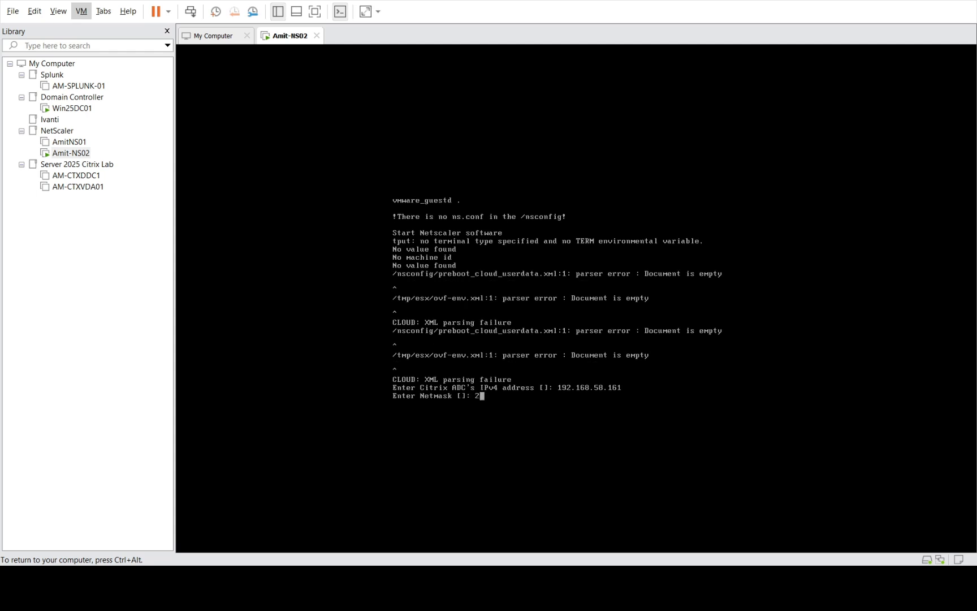
pyautogui.write('55.255.2..')
pyautogui.press('BackSpace')
pyautogui.press('BackSpace')
pyautogui.write('55.0')
pyautogui.press('Return')
pyautogui.write('192.')
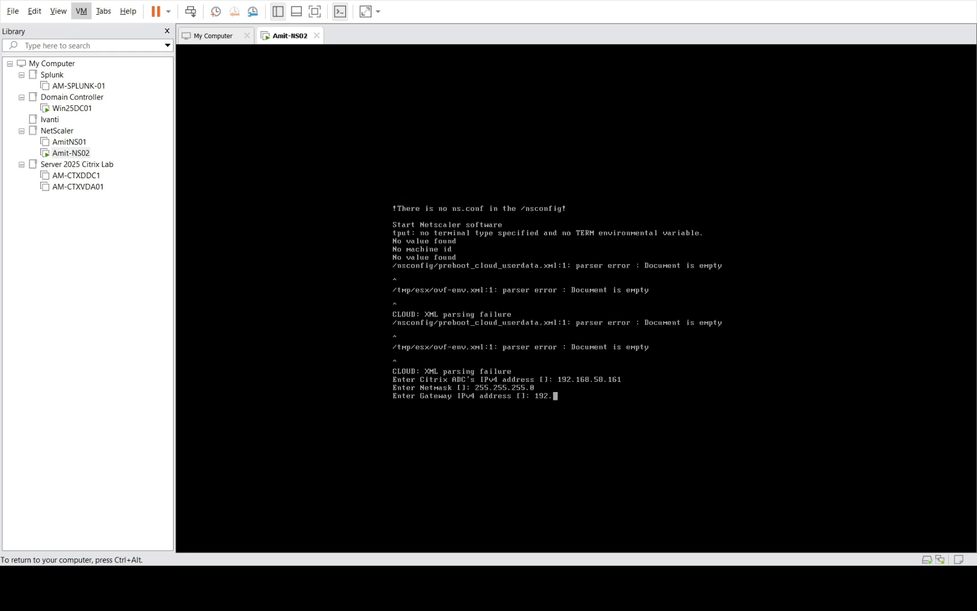
pyautogui.write('168.58.2')
pyautogui.press('Return')
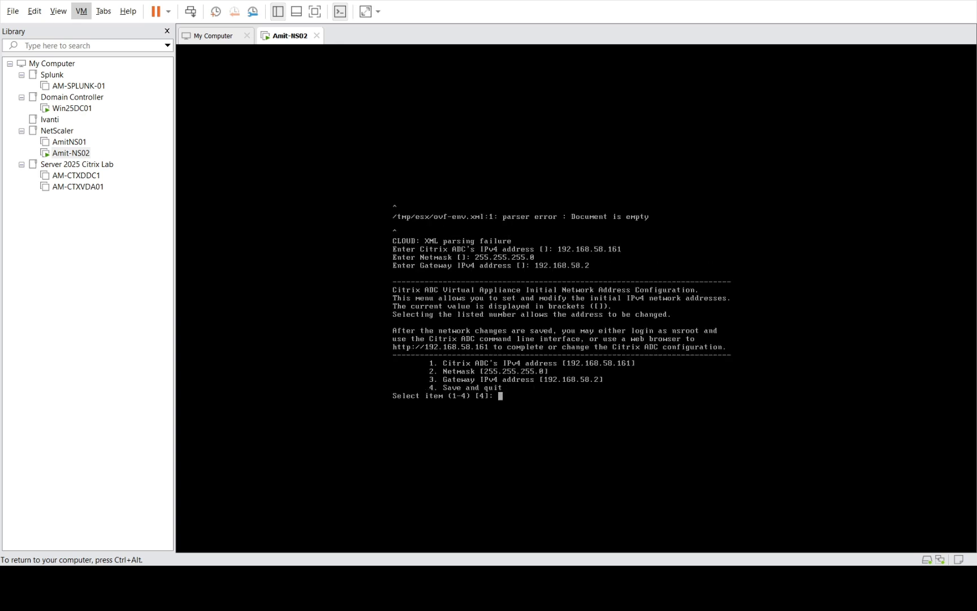
pyautogui.write('4')
pyautogui.press('Return')
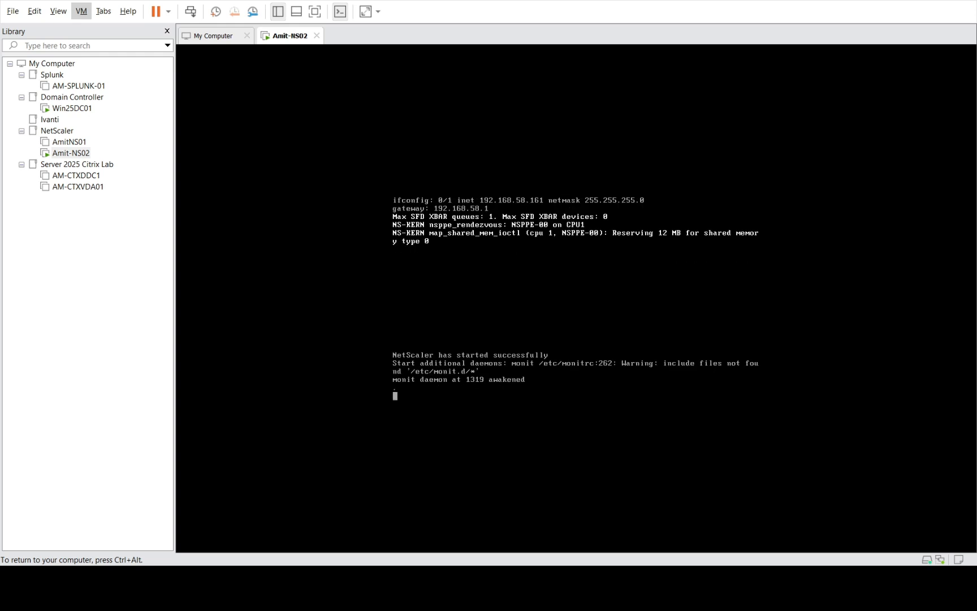
# - Toggle console input with Ctrl+Alt and Ctrl+G while NetScaler boots to the login prompt
pyautogui.hotkey('ctrl', 'alt')
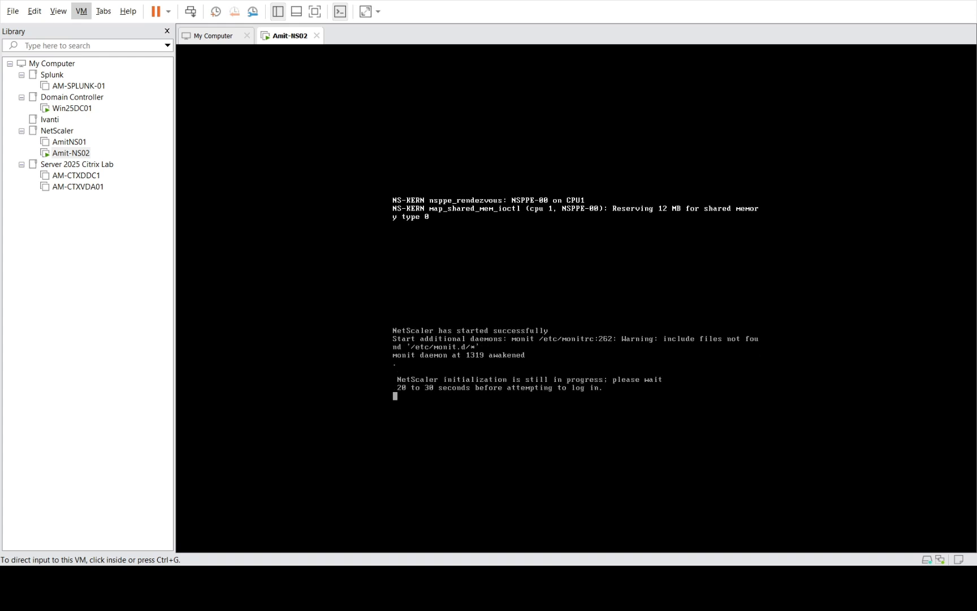
pyautogui.hotkey('ctrl', 'g')
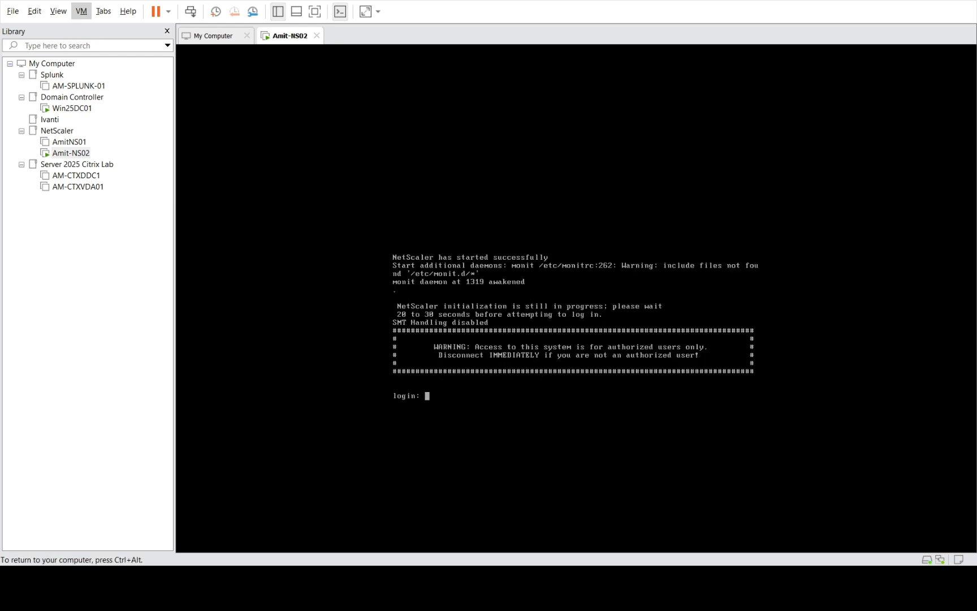
pyautogui.hotkey('ctrl', 'alt')
# - Select Win25DC01 in the Library and bring the VMware window back into focus
pyautogui.click(79, 112)
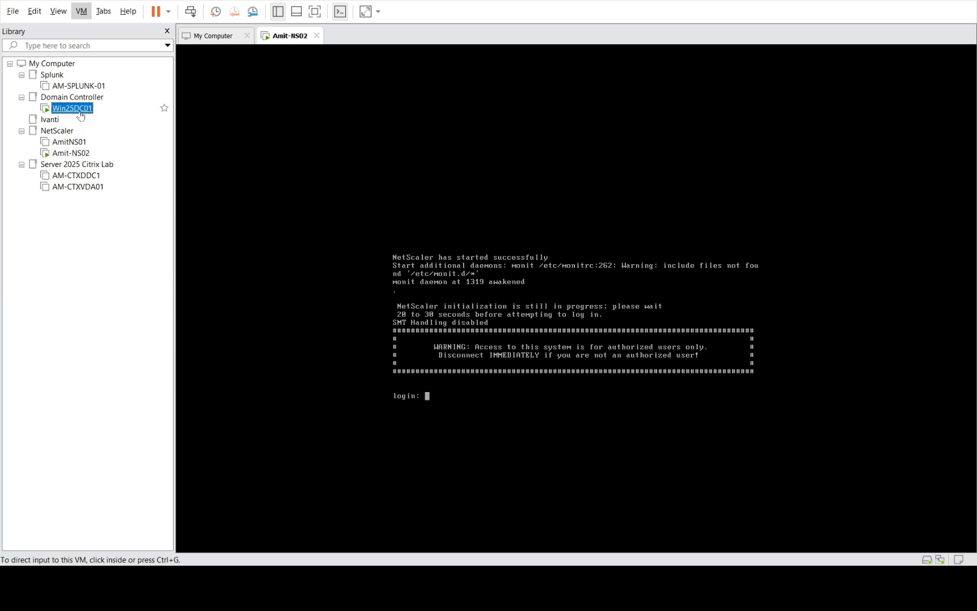
pyautogui.click(81, 112)
pyautogui.click(555, 324)
pyautogui.click(549, 476)
# - Open Win25DC01 in its own tab, check Amit-NS02's console, and return to Win25DC01
pyautogui.click(73, 108)
pyautogui.doubleClick(75, 109)
pyautogui.click(447, 242)
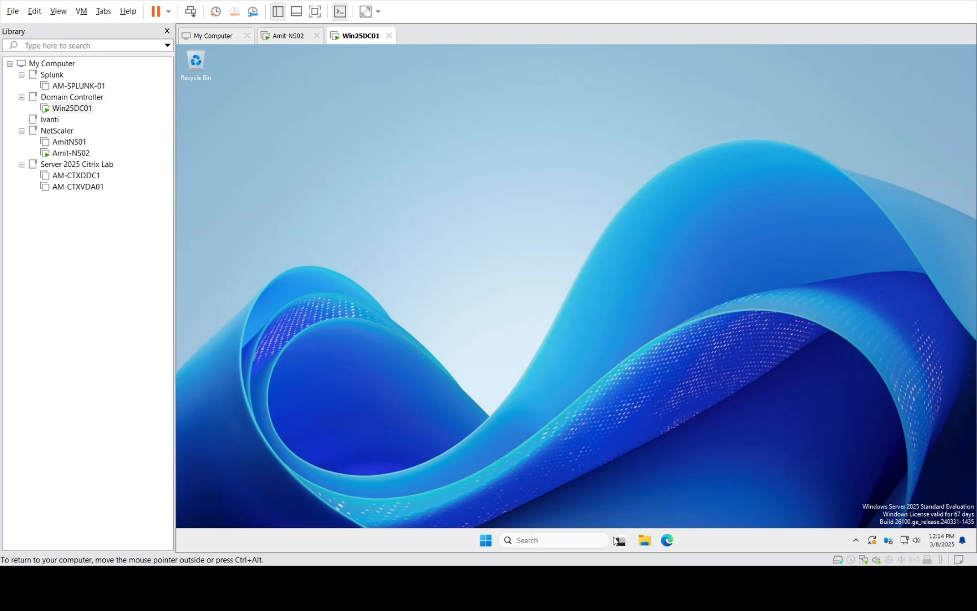
pyautogui.click(66, 154)
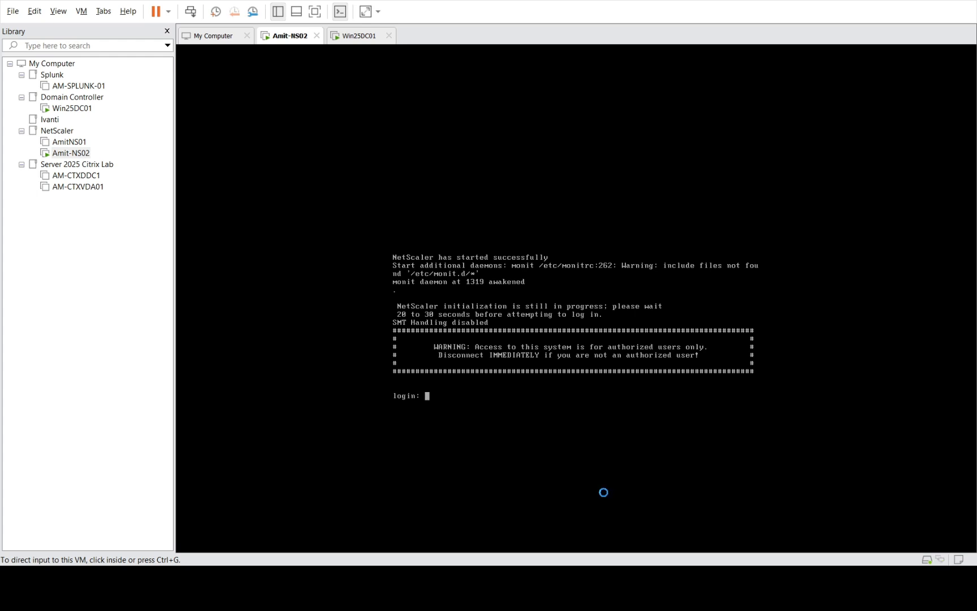
pyautogui.click(78, 114)
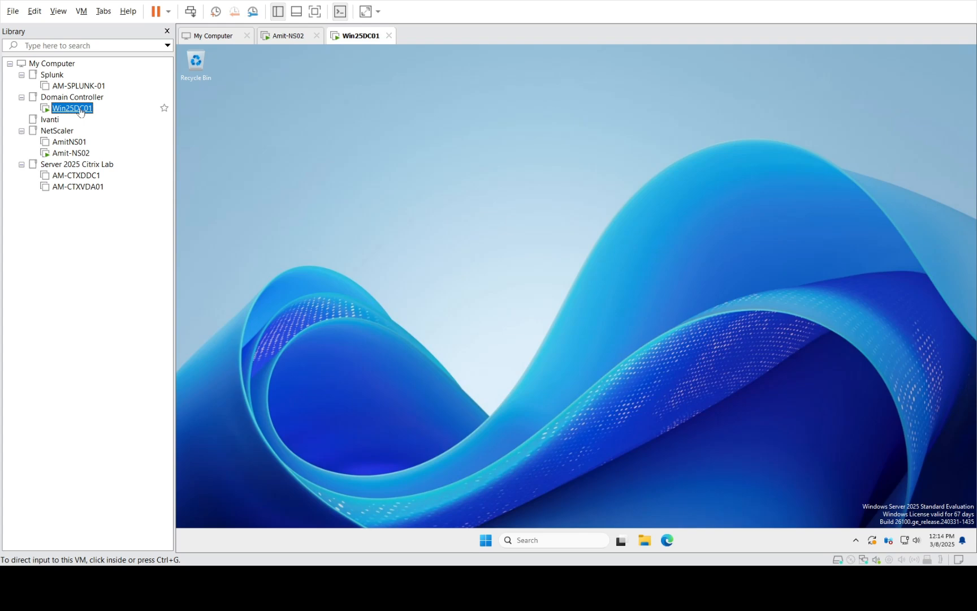
# - Launch Edge on Win25DC01 and load the NetScaler page at 192.168.58.161
pyautogui.click(664, 540)
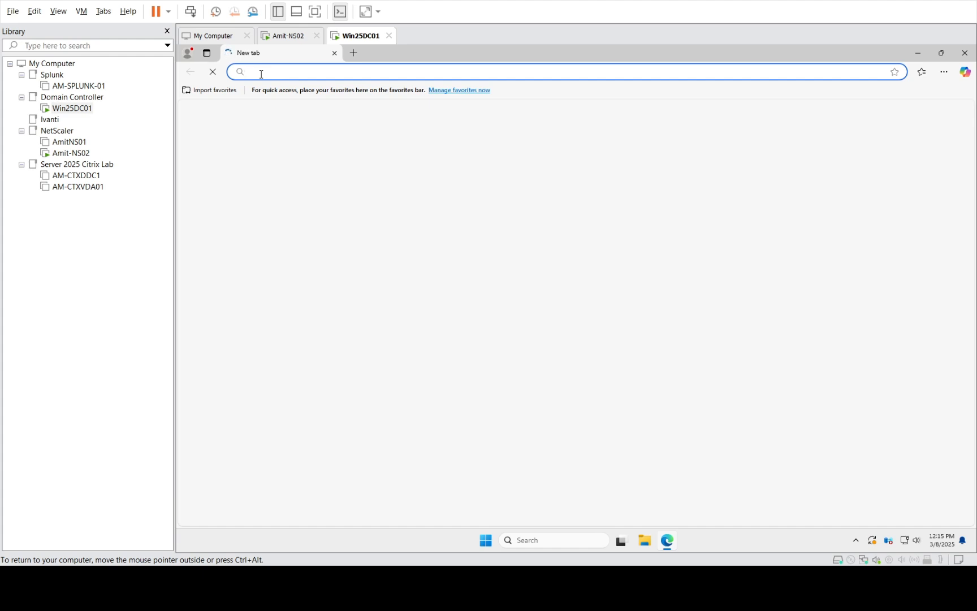
pyautogui.write('192')
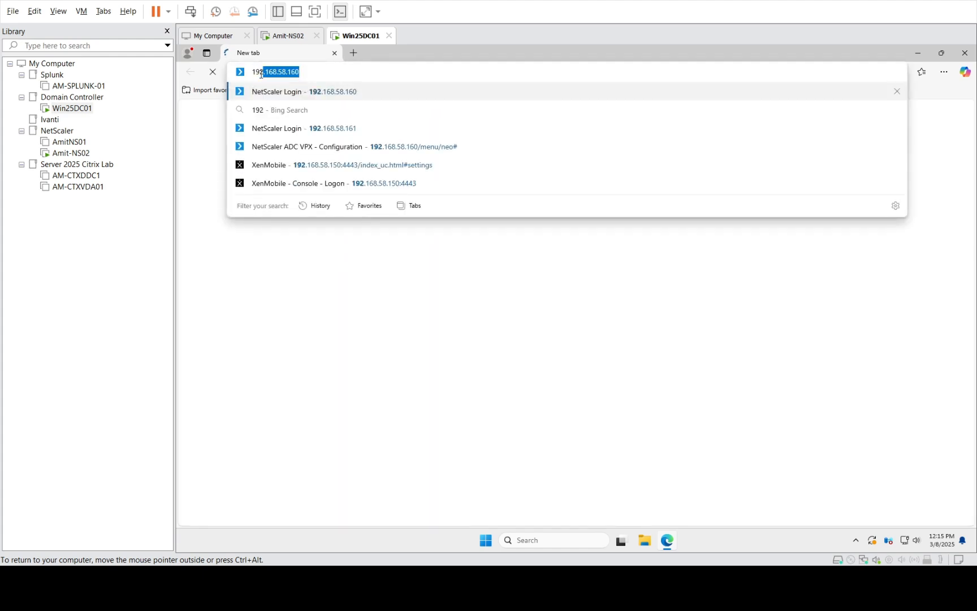
pyautogui.write('.168.58.161')
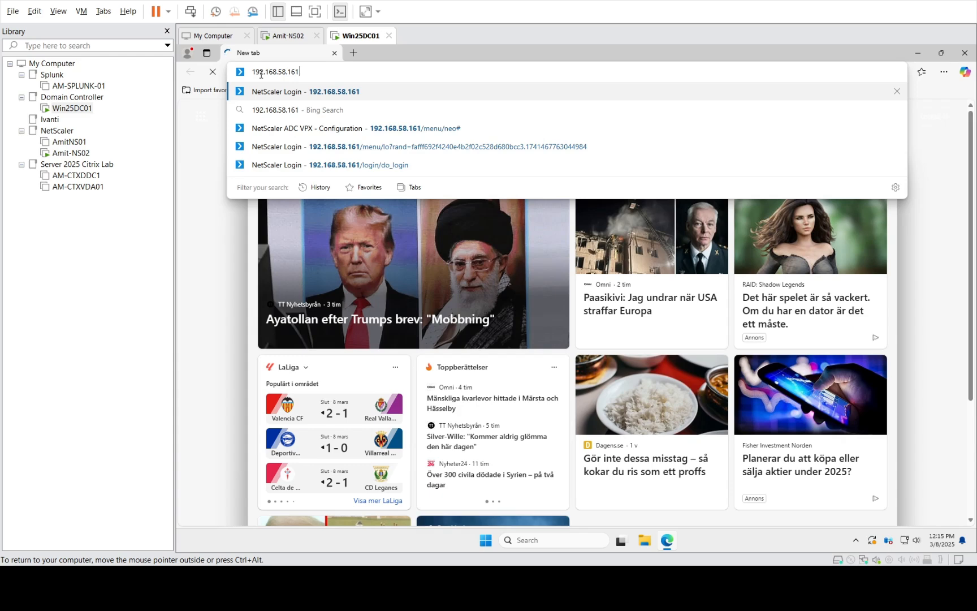
pyautogui.press('Return')
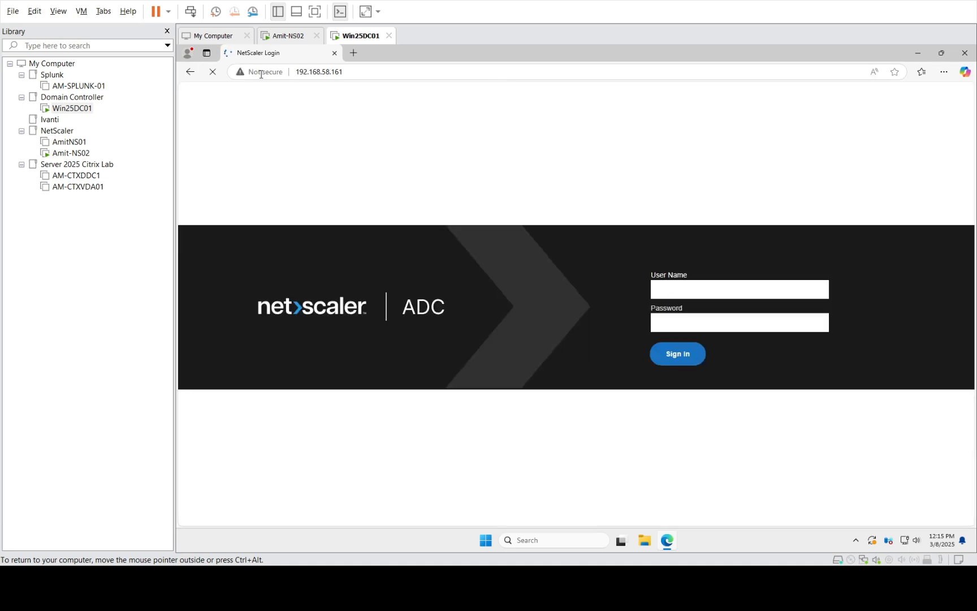
# - Sign in to NetScaler ADC as nsroot with the default password
pyautogui.click(262, 72)
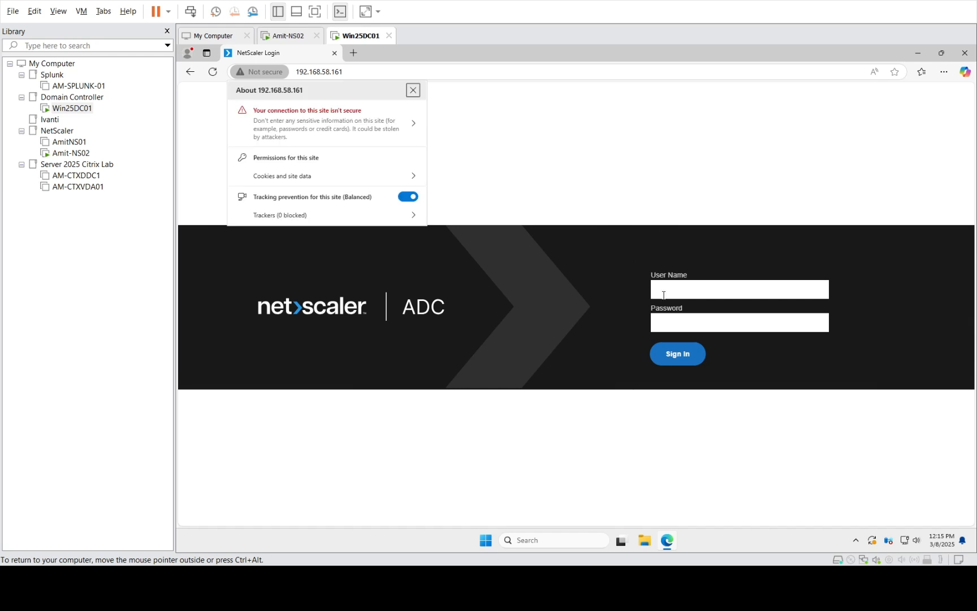
pyautogui.click(413, 90)
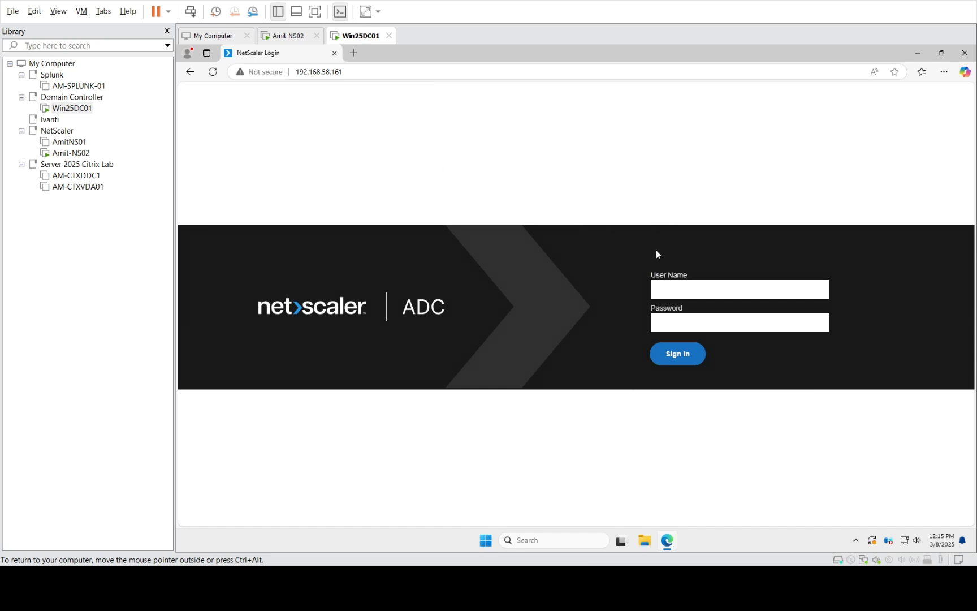
pyautogui.write('nsroot')
pyautogui.press('Tab')
pyautogui.write('••••••')
pyautogui.press('Return')
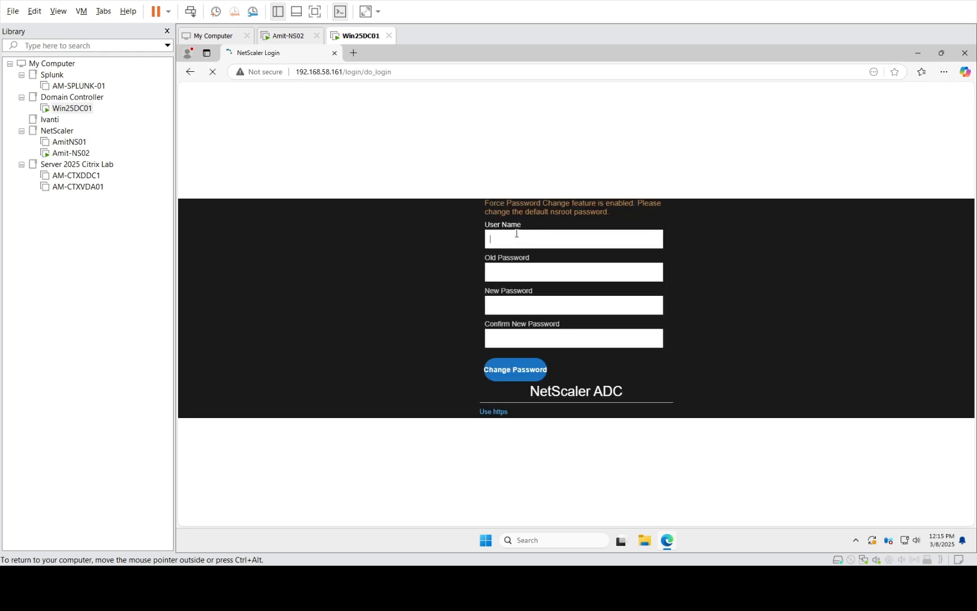
# - Replace the nsroot default password with a new one and dismiss the browser and RPC prompts
pyautogui.write('nsroot')
pyautogui.press('Tab')
pyautogui.write('nsroot')
pyautogui.press('Tab')
pyautogui.write('••••••••')
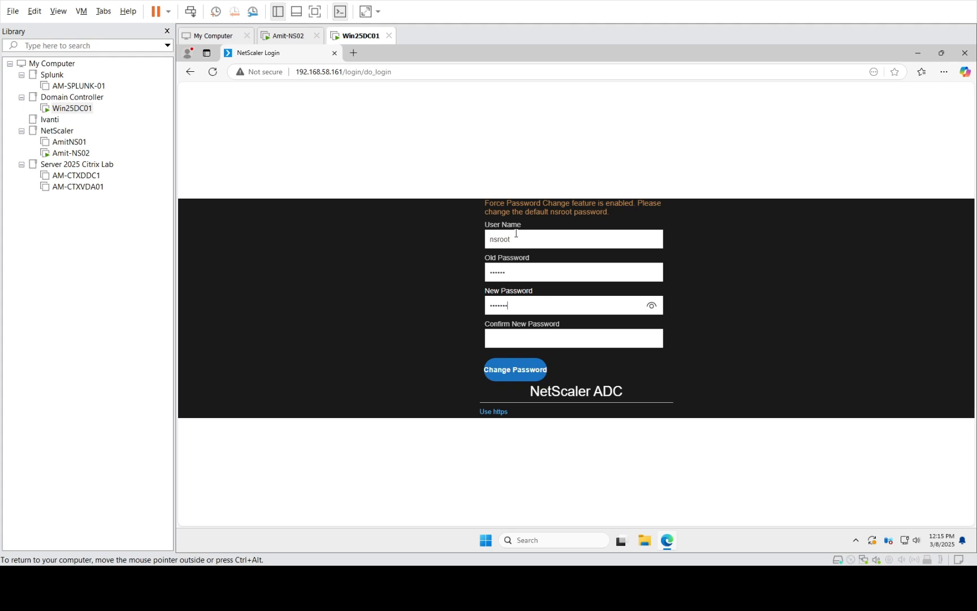
pyautogui.press('Tab')
pyautogui.write('••••••••')
pyautogui.click(520, 372)
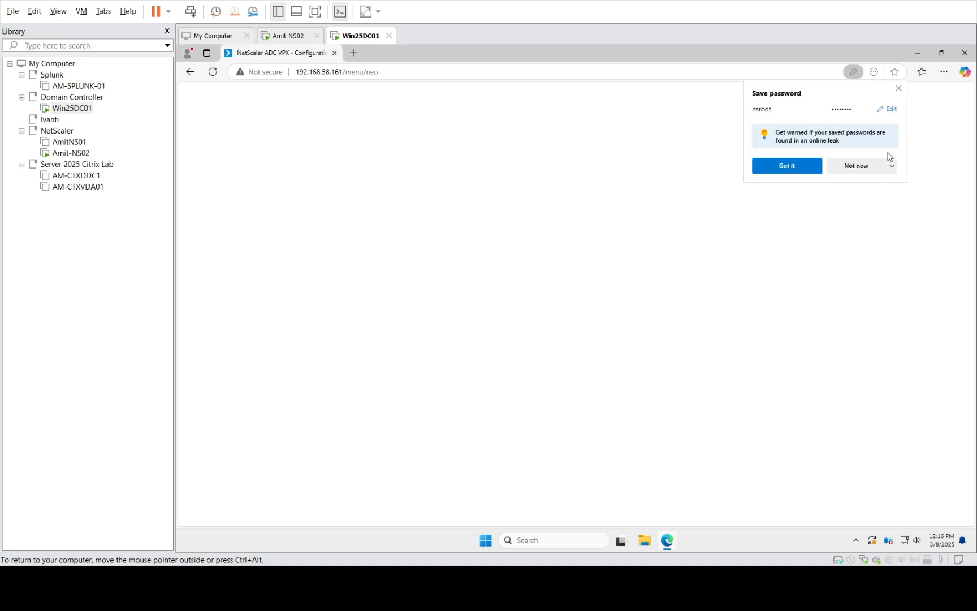
pyautogui.click(861, 166)
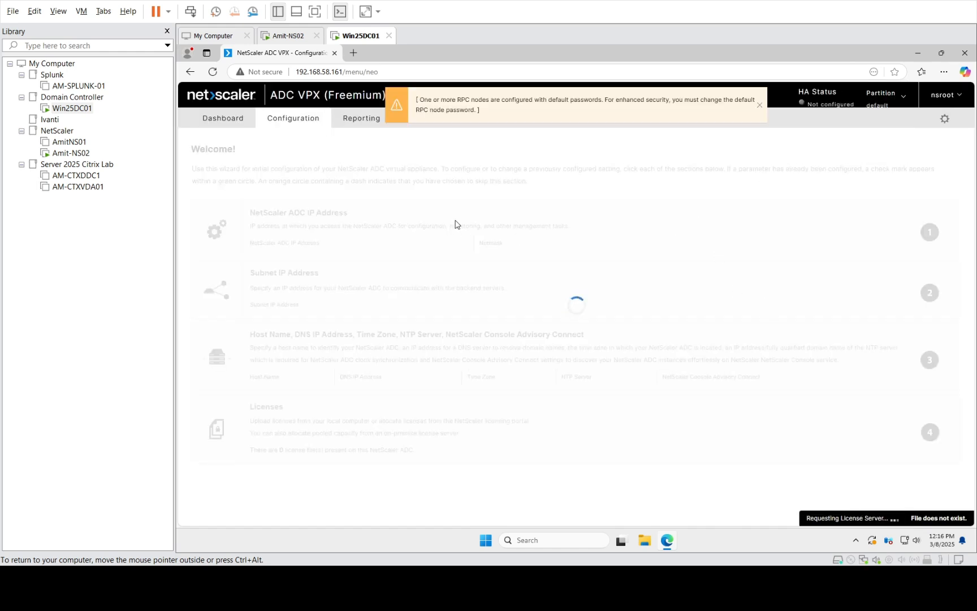
pyautogui.click(756, 106)
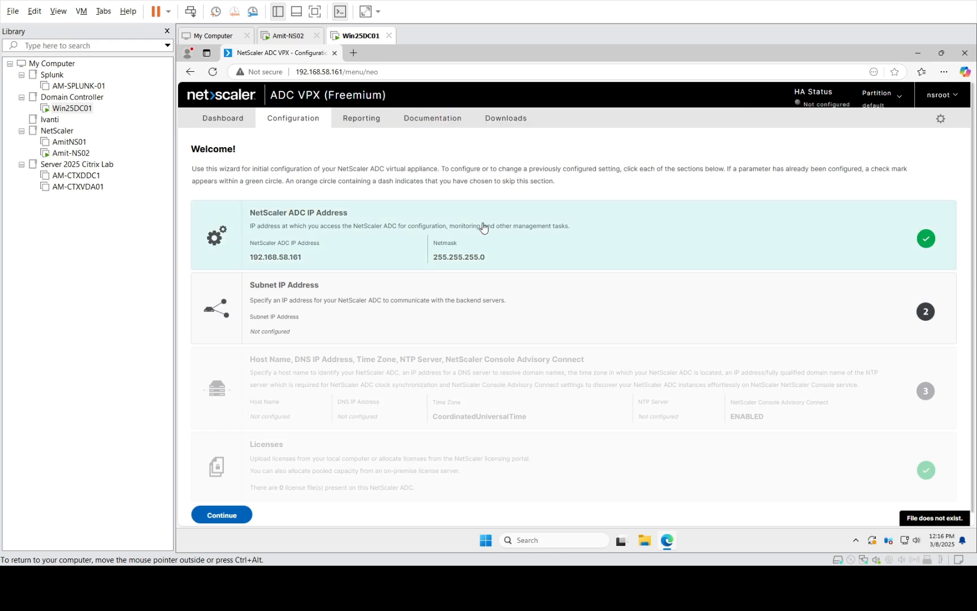
pyautogui.click(315, 249)
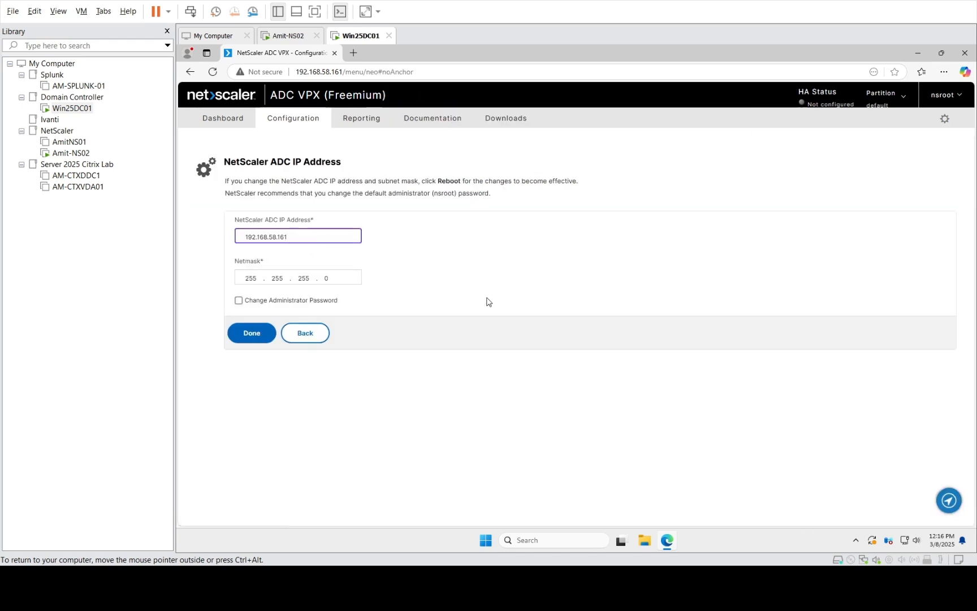
pyautogui.click(305, 335)
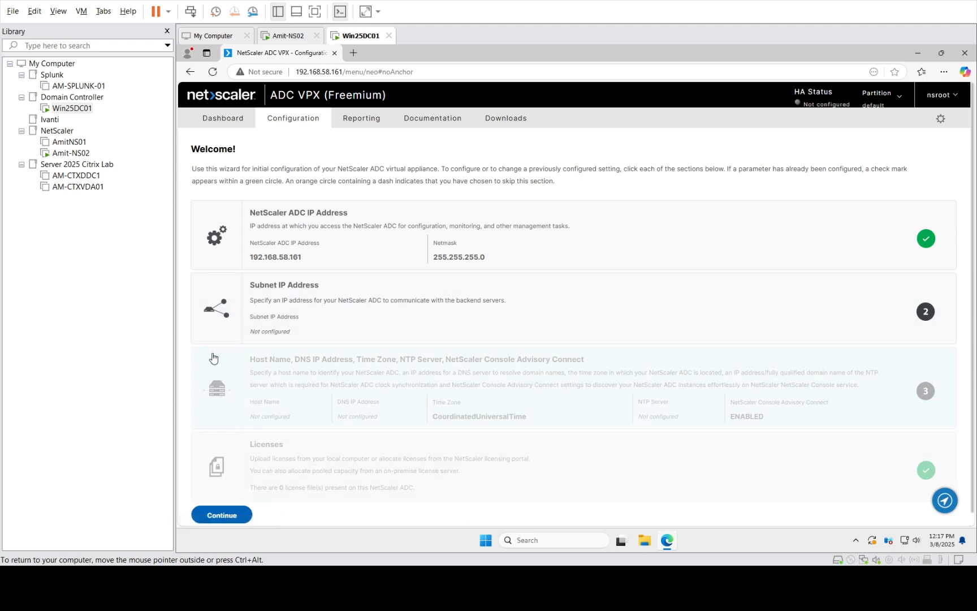
# - Continue past the welcome wizard and mark the Subnet IP Address step as Do It Later
pyautogui.scroll(-1, 272, 385)
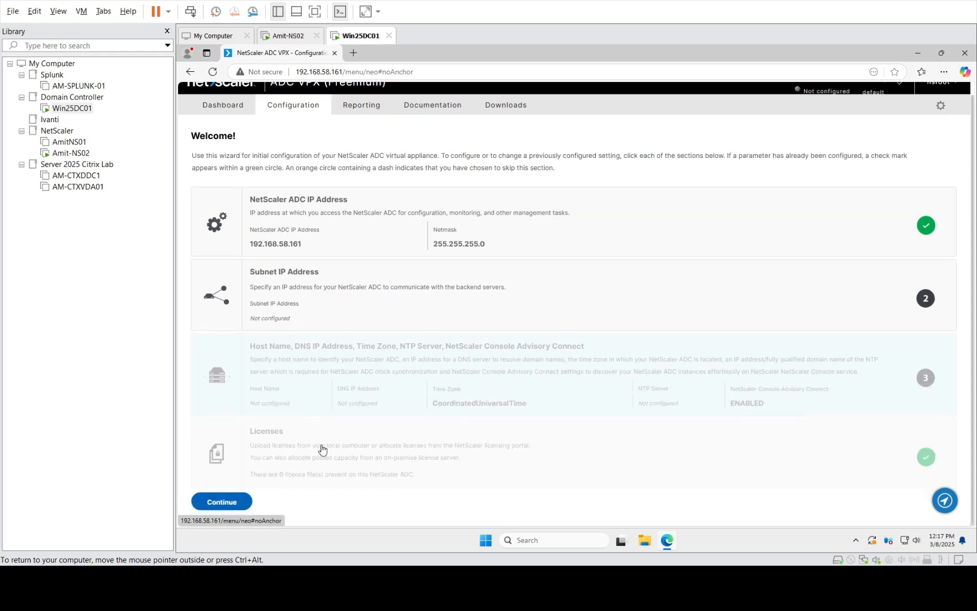
pyautogui.click(216, 502)
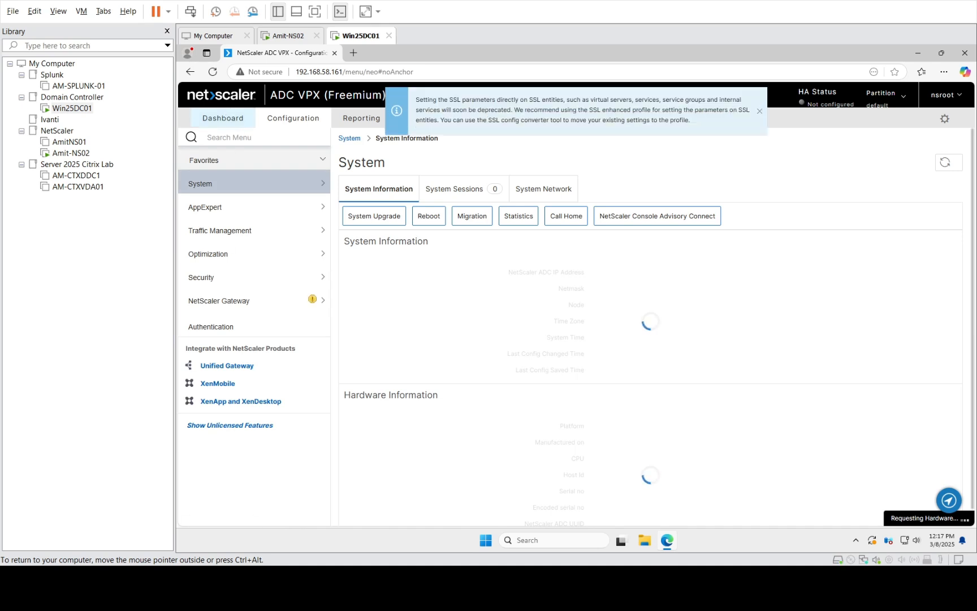
pyautogui.click(229, 125)
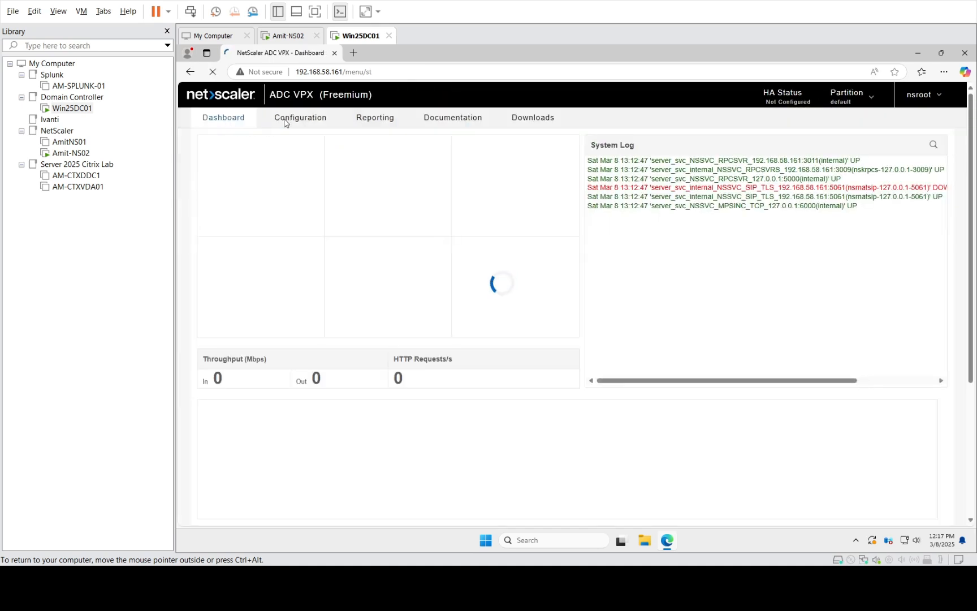
pyautogui.click(292, 118)
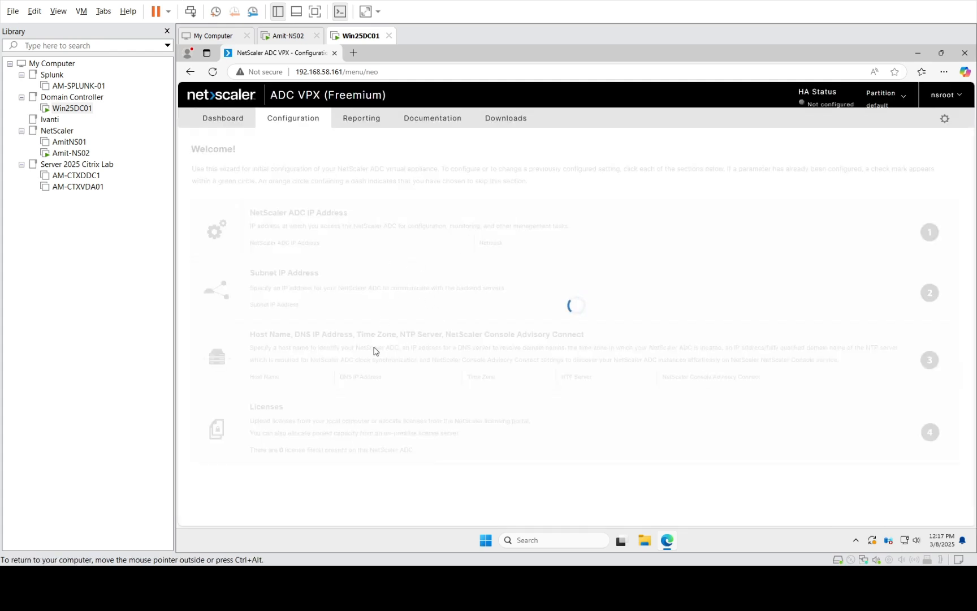
pyautogui.click(323, 381)
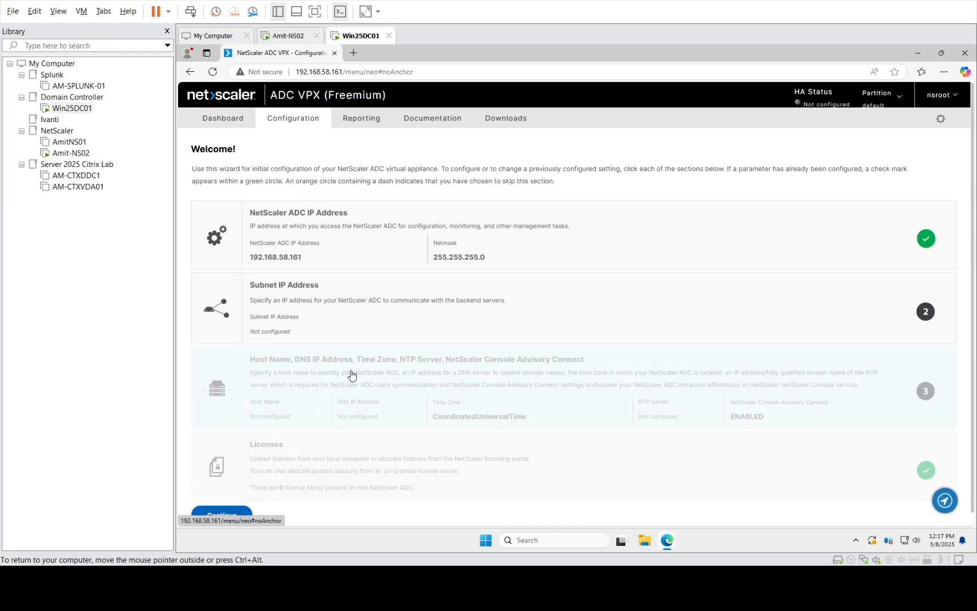
pyautogui.scroll(-1, 351, 375)
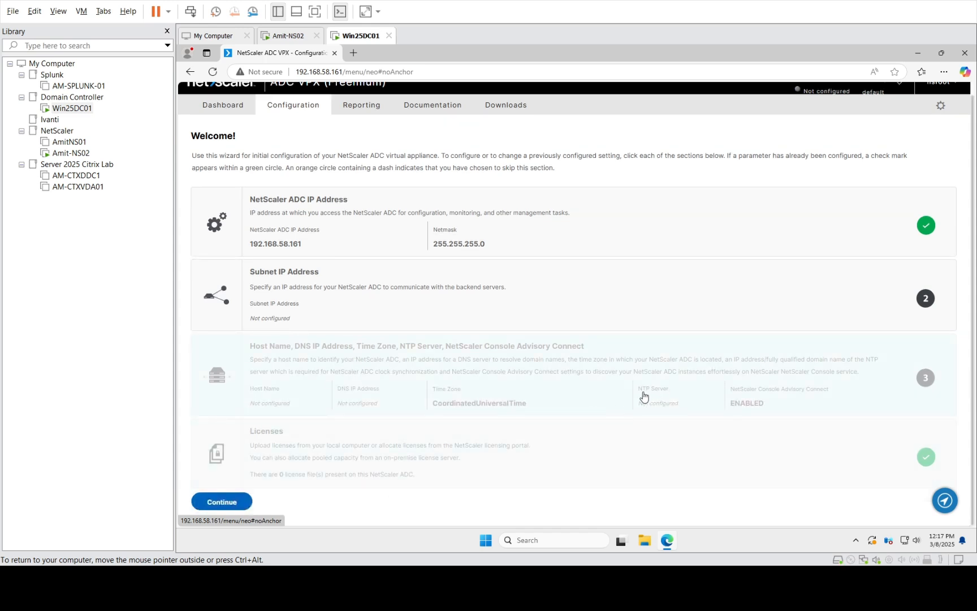
pyautogui.click(576, 319)
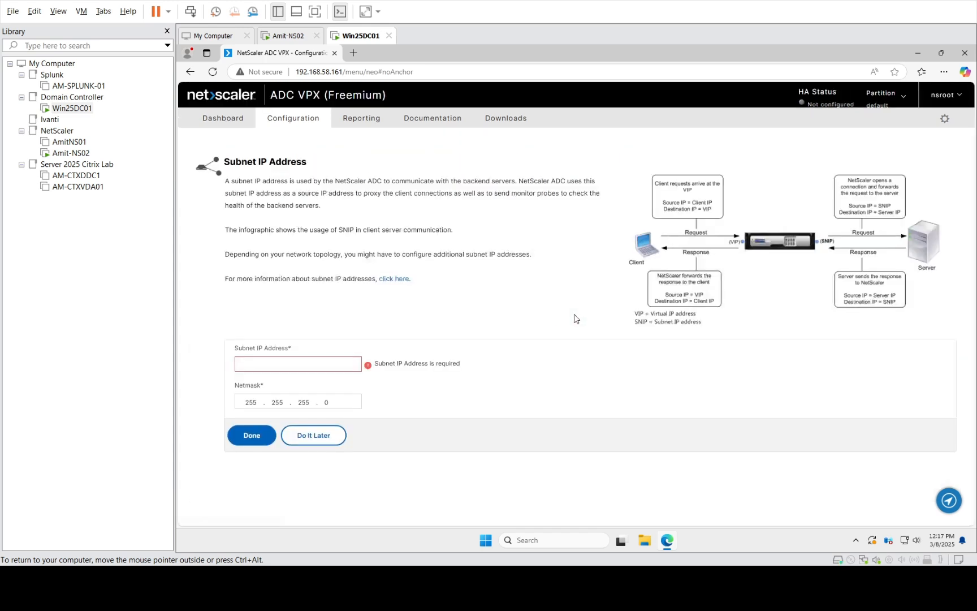
pyautogui.click(333, 442)
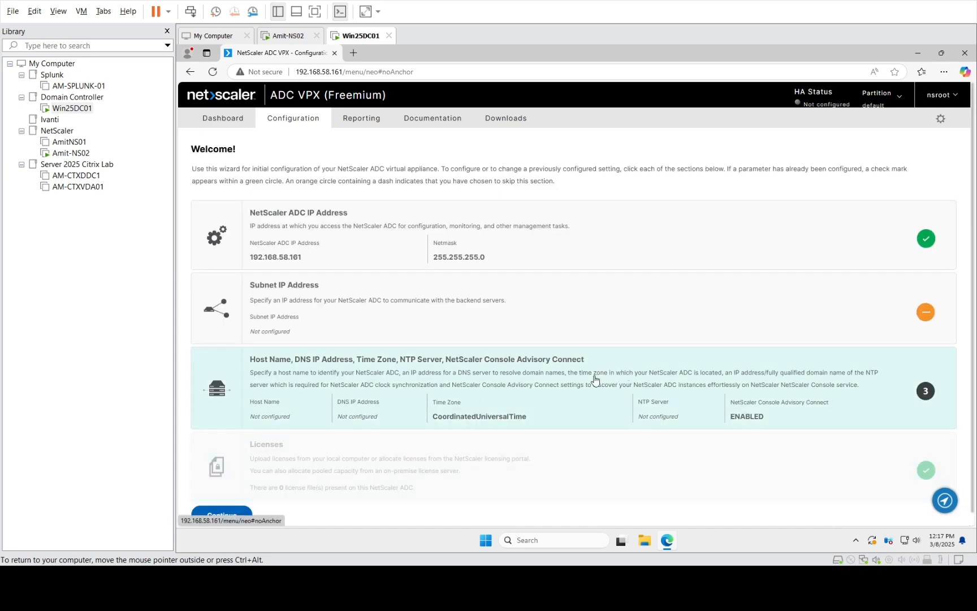
# - Enter host name Amit-NS02 and DNS IP address 192.168.58.190
pyautogui.click(420, 394)
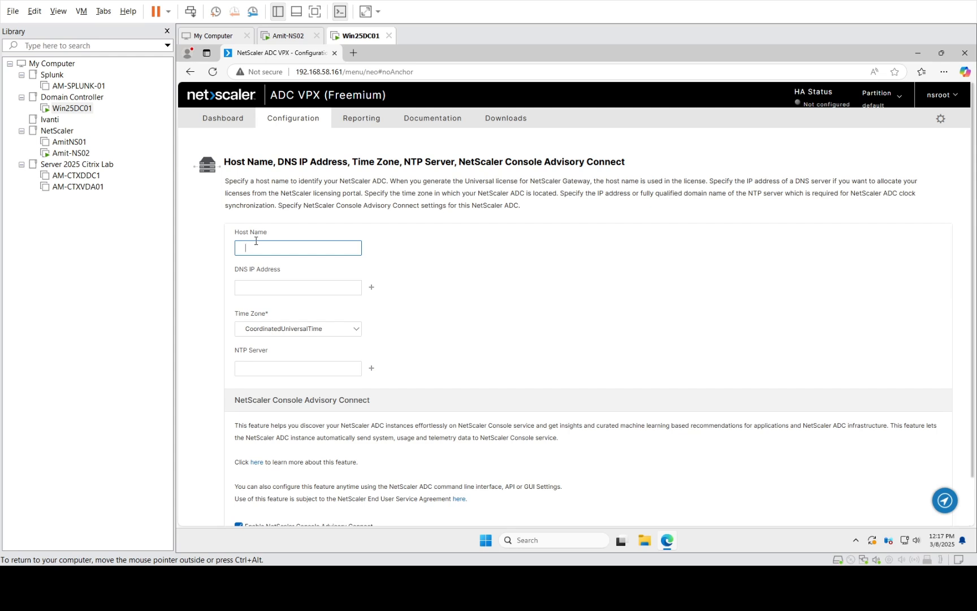
pyautogui.write('Amit-NS02')
pyautogui.click(297, 294)
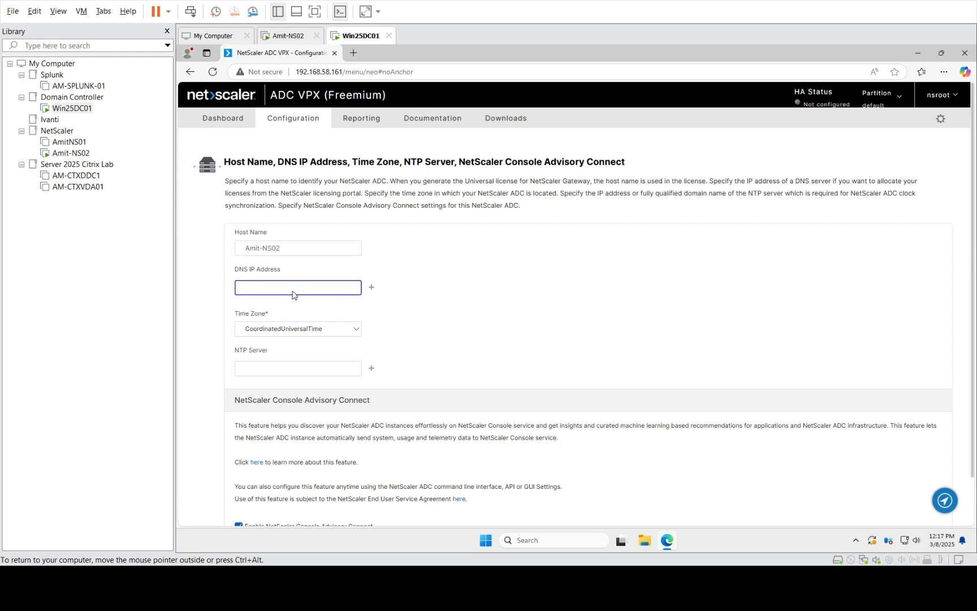
pyautogui.write('192')
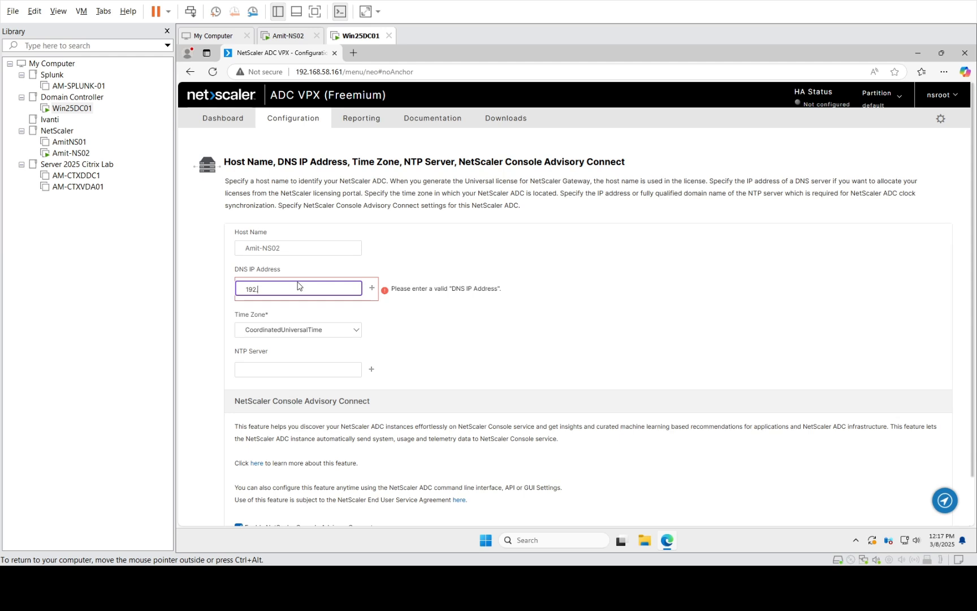
pyautogui.write('.168.58.190')
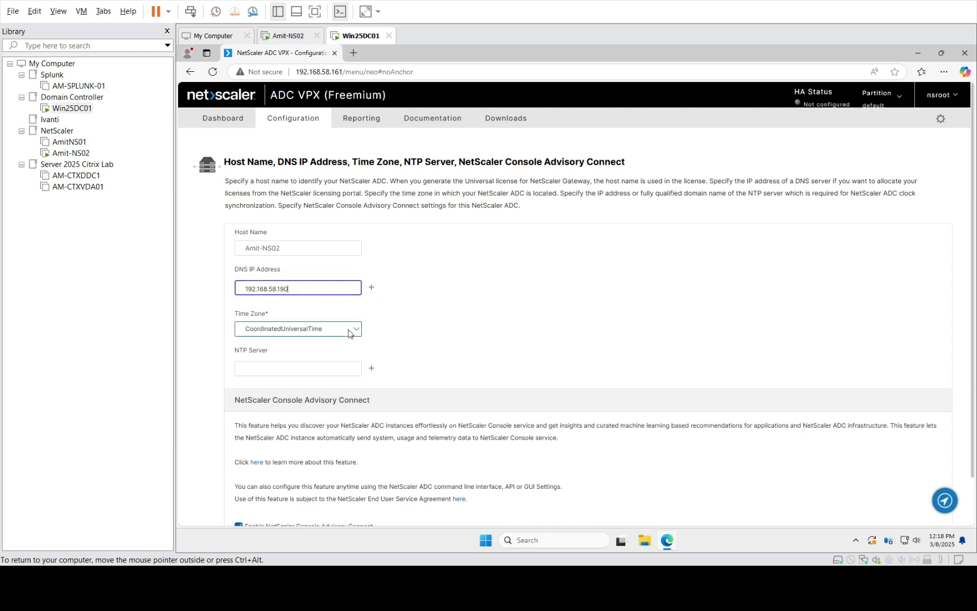
# - Set the time zone to GMT+01:00-CET-Europe/Stockholm and the NTP server to 192.168.58.190
pyautogui.click(349, 334)
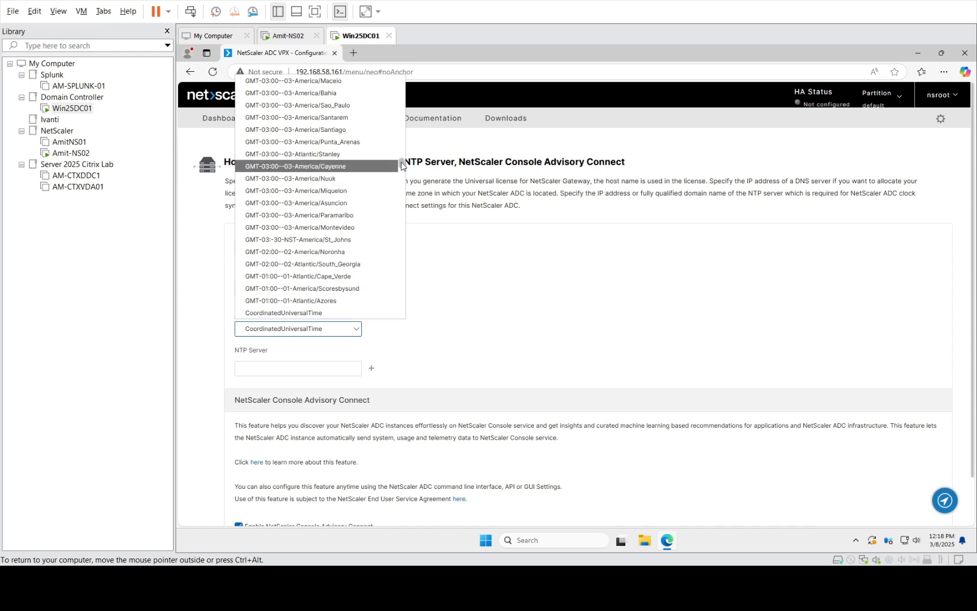
pyautogui.moveTo(403, 166)
pyautogui.mouseDown()
pyautogui.moveTo(406, 102)
pyautogui.moveTo(407, 187)
pyautogui.mouseUp()
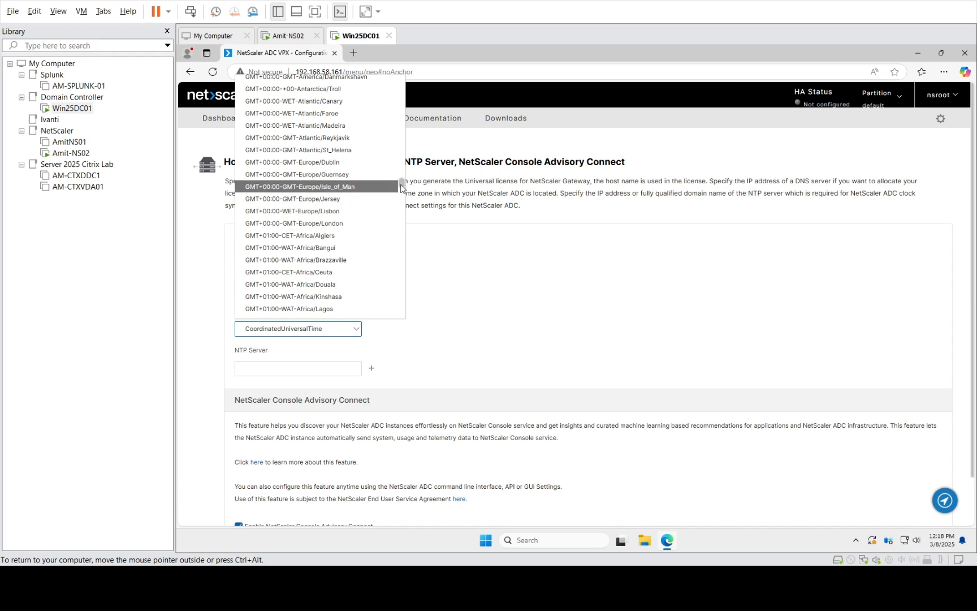
pyautogui.scroll(-4, 402, 189)
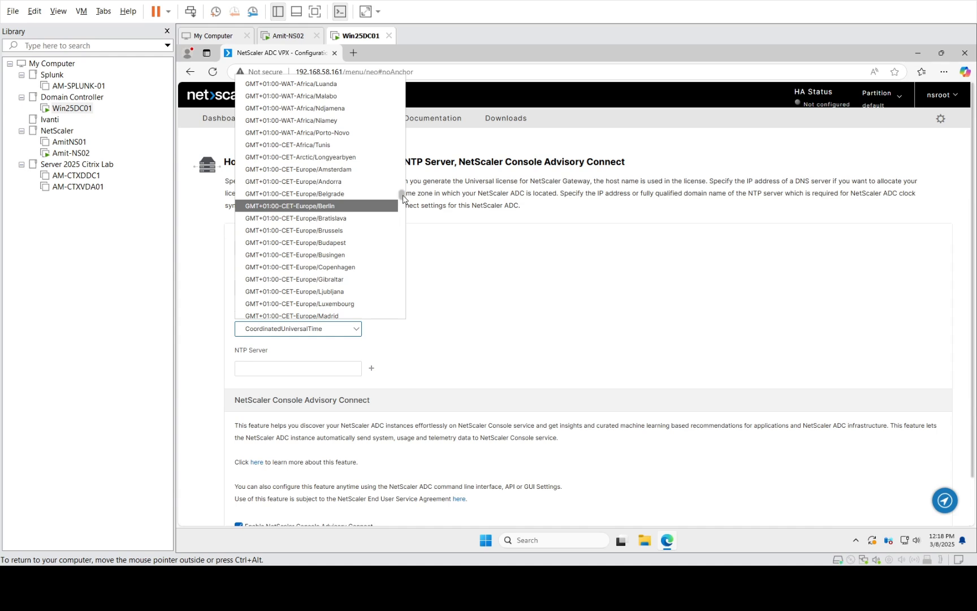
pyautogui.moveTo(403, 195); pyautogui.dragTo(402, 206)
pyautogui.click(297, 233)
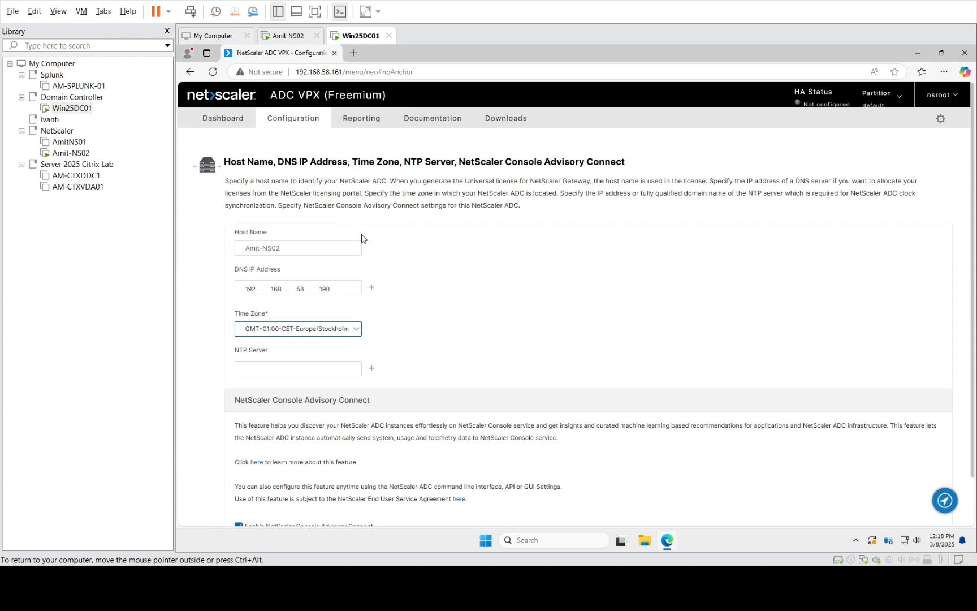
pyautogui.click(263, 373)
pyautogui.write('19')
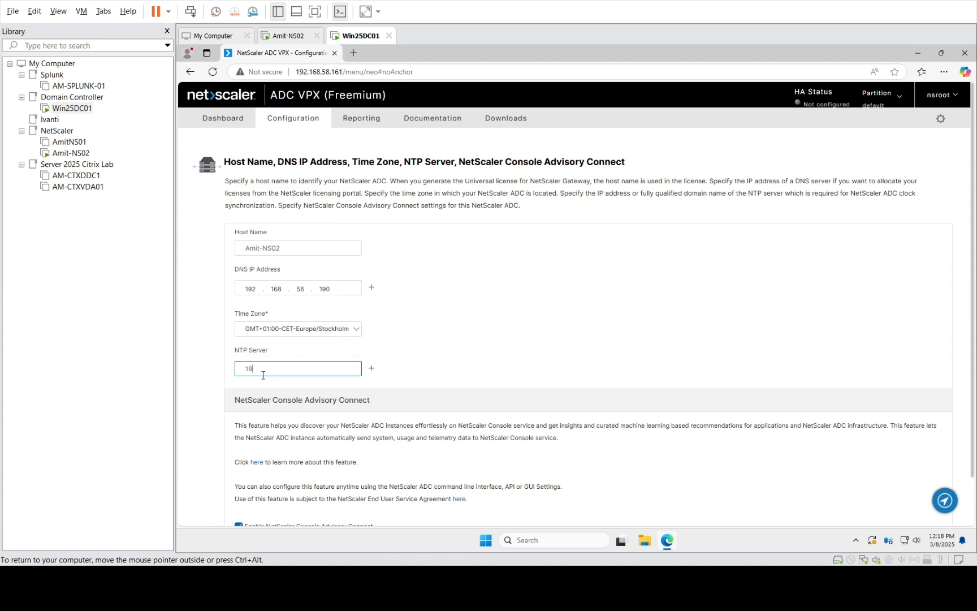
pyautogui.write('2.168.58.')
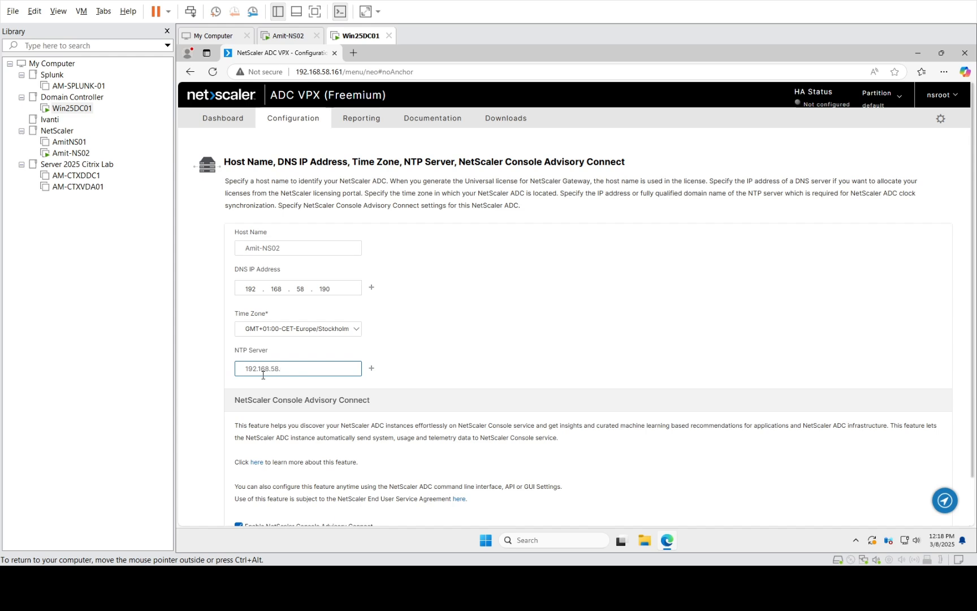
pyautogui.write('190')
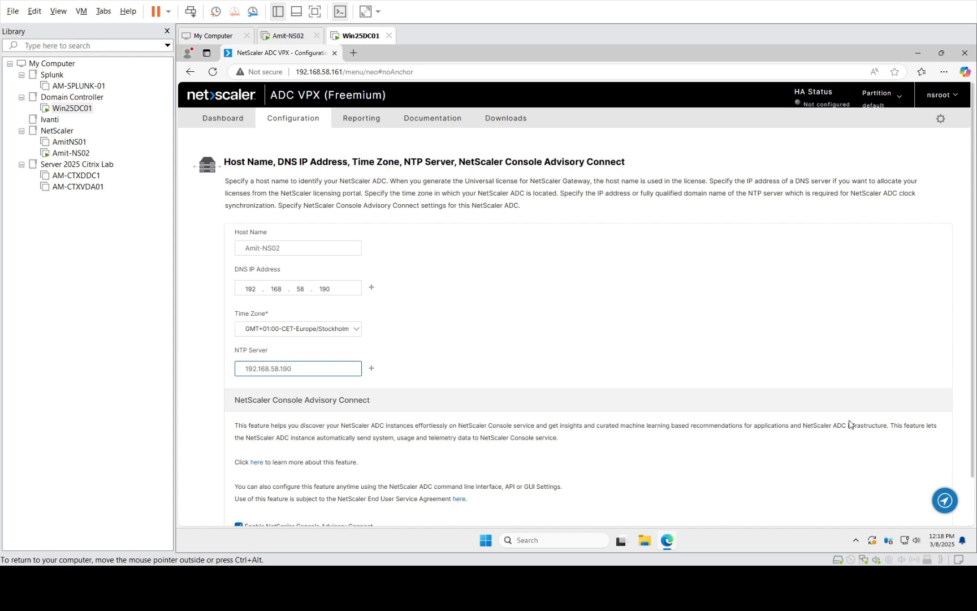
pyautogui.scroll(-1, 973, 458)
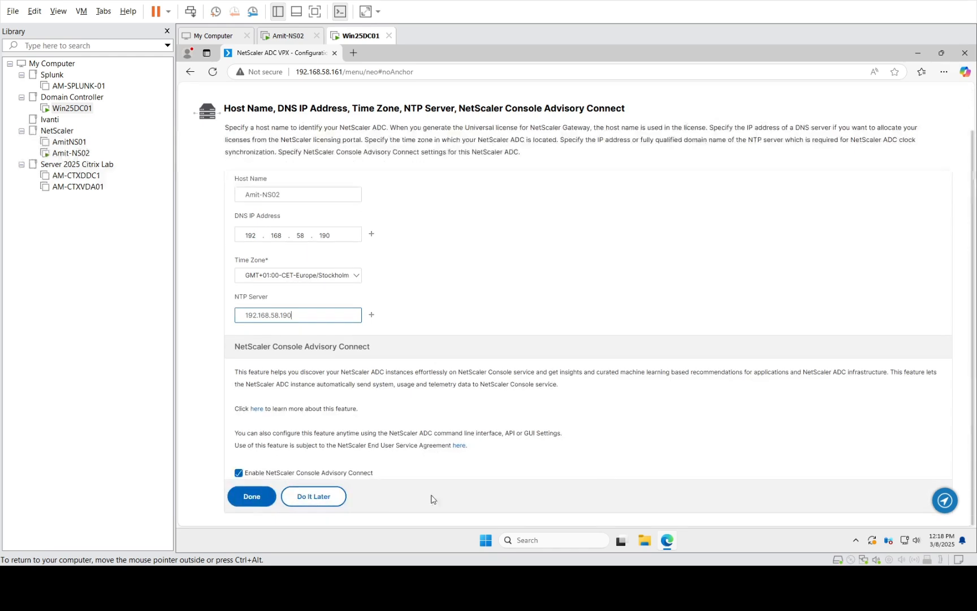
# - Uncheck NetScaler Console Advisory Connect and submit the host settings with Done
pyautogui.click(267, 474)
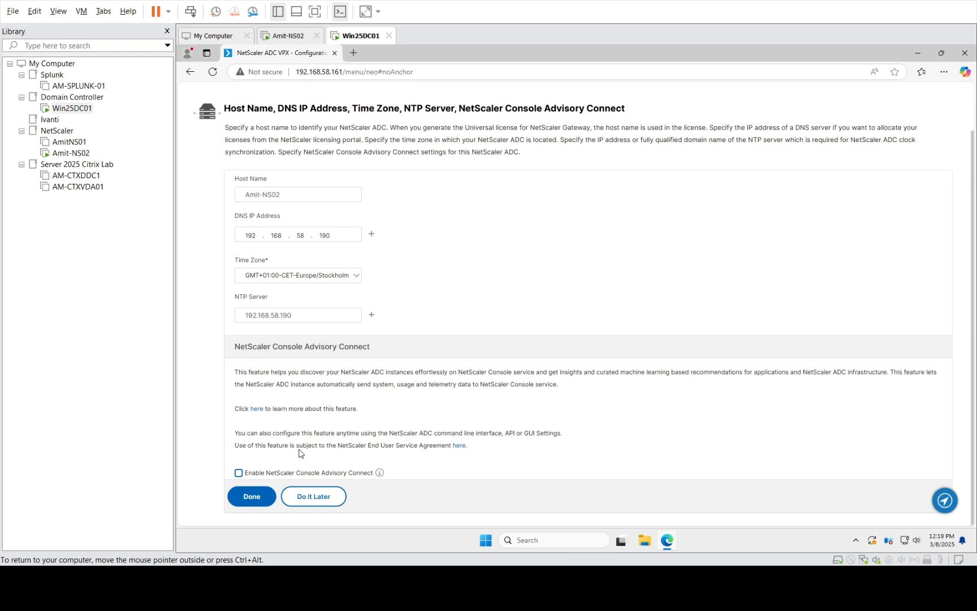
pyautogui.click(245, 501)
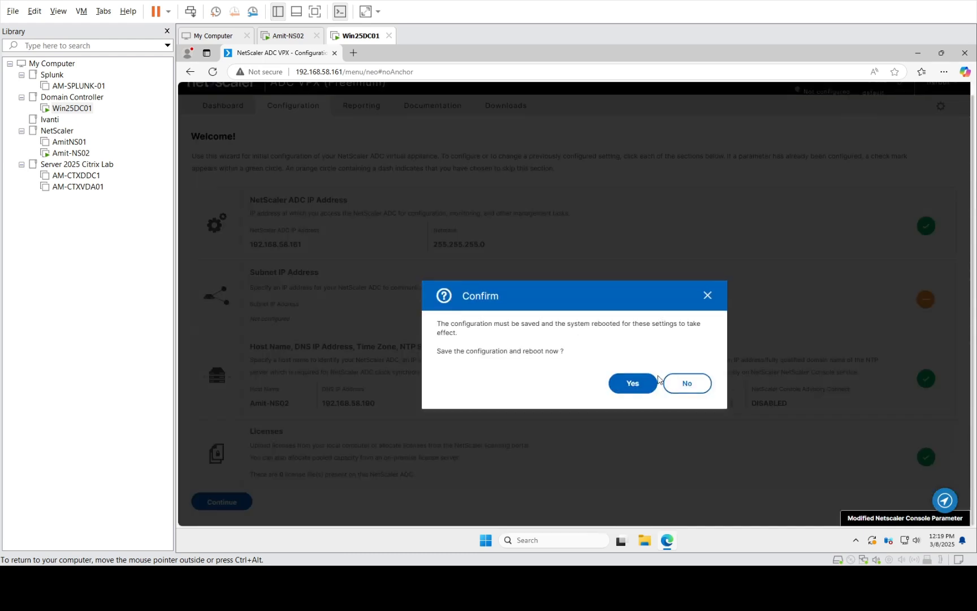
# - Confirm save and reboot, reconnect the browser, and watch the Amit-NS02 console boot
pyautogui.click(629, 387)
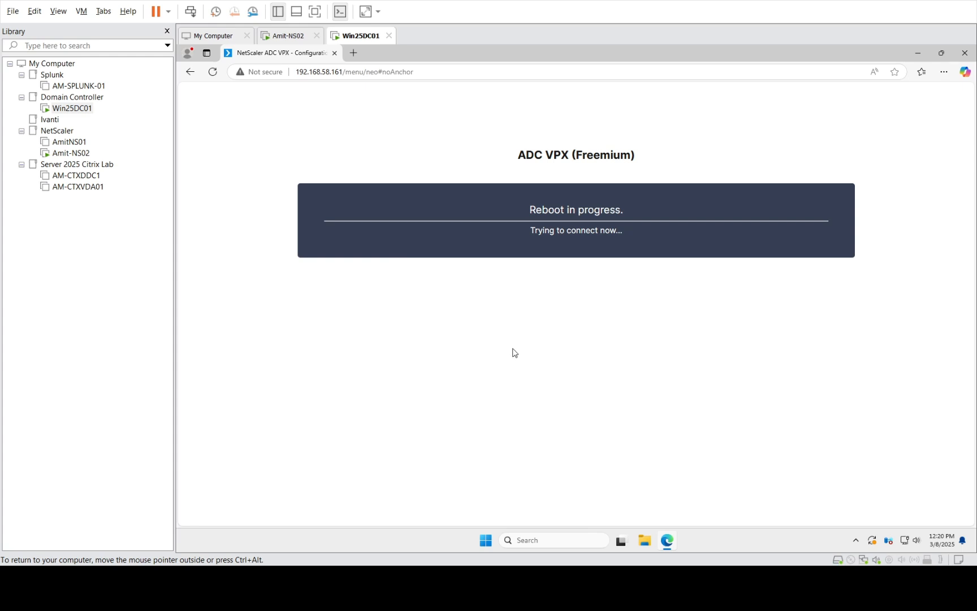
pyautogui.click(213, 73)
pyautogui.click(695, 233)
pyautogui.click(67, 154)
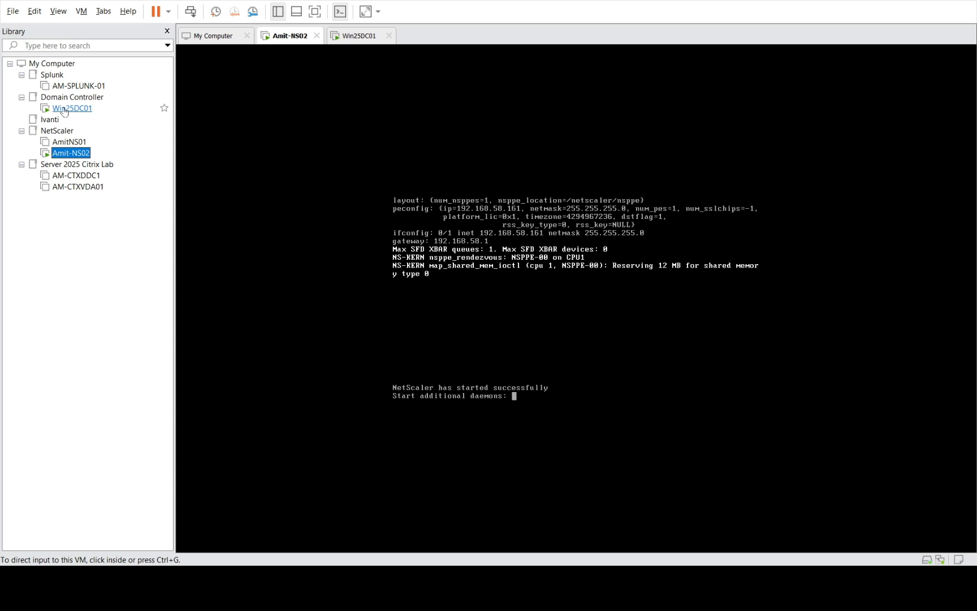
# - Enter the nsroot username and password on the NetScaler login page in Win25DC01
pyautogui.click(64, 111)
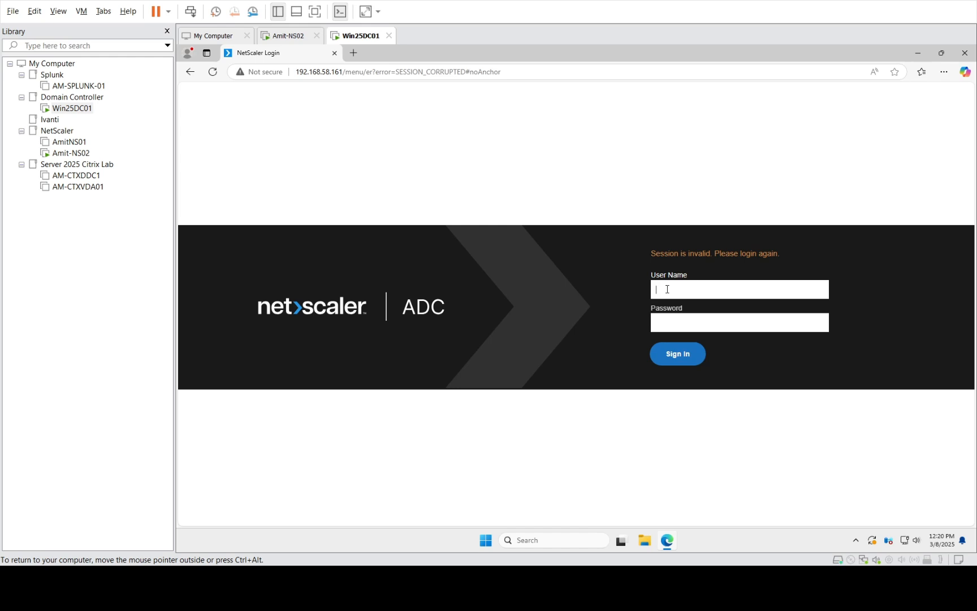
pyautogui.write('nsroot')
pyautogui.press('Tab')
pyautogui.write('********')
# - Check the Amit-NS02 console, then return to Win25DC01 and sign in
pyautogui.click(79, 153)
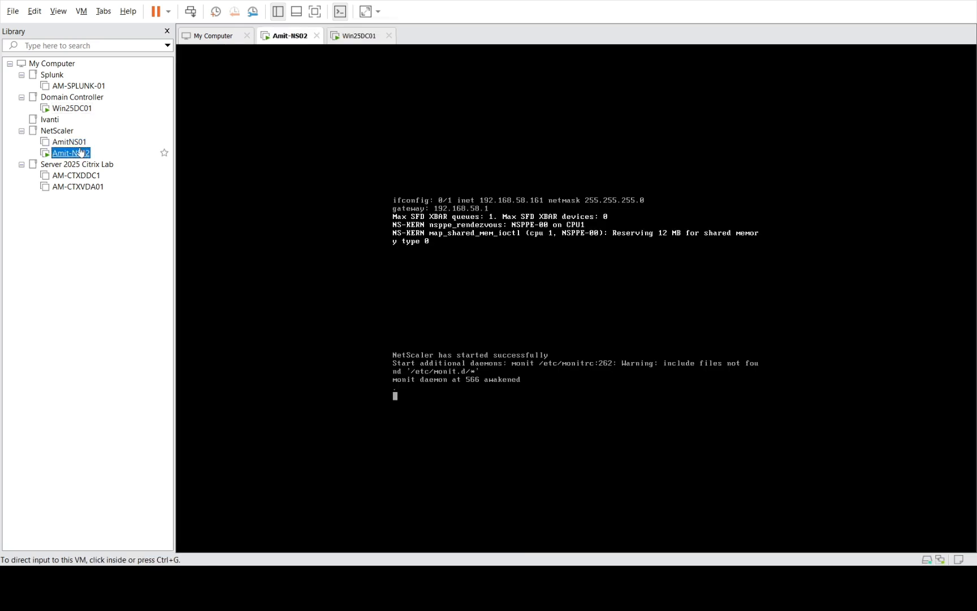
pyautogui.click(480, 346)
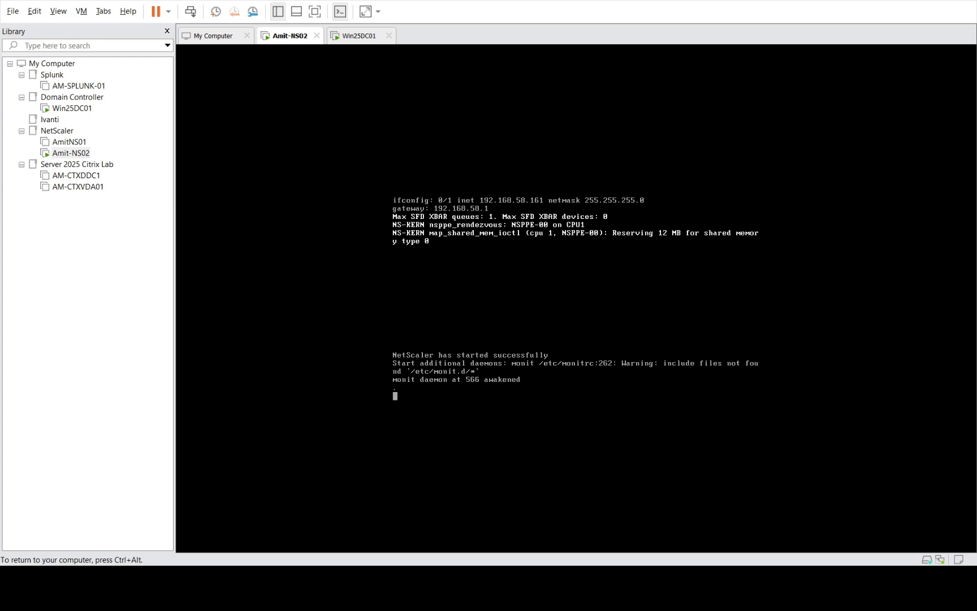
pyautogui.hotkey('ctrl', 'alt')
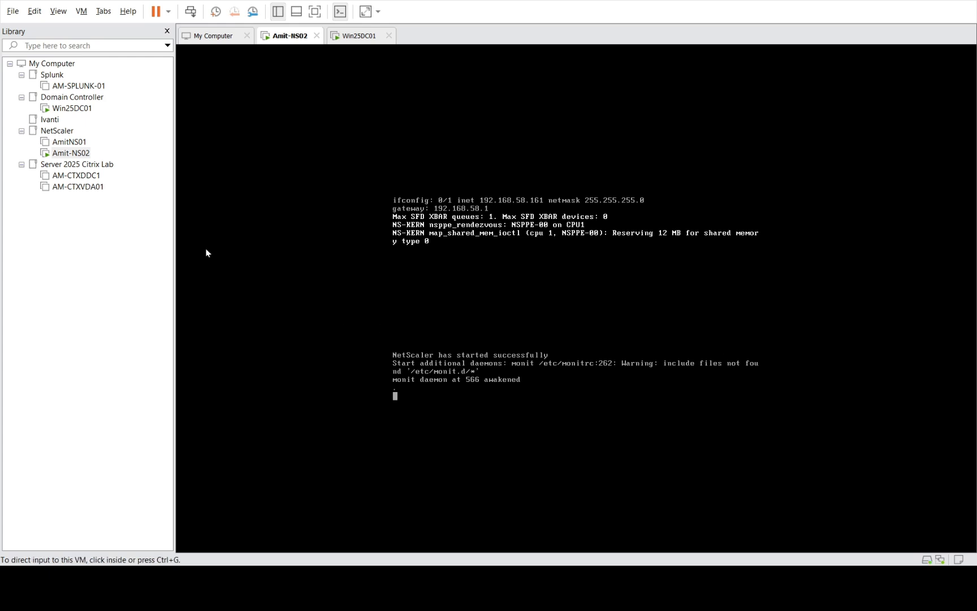
pyautogui.click(79, 109)
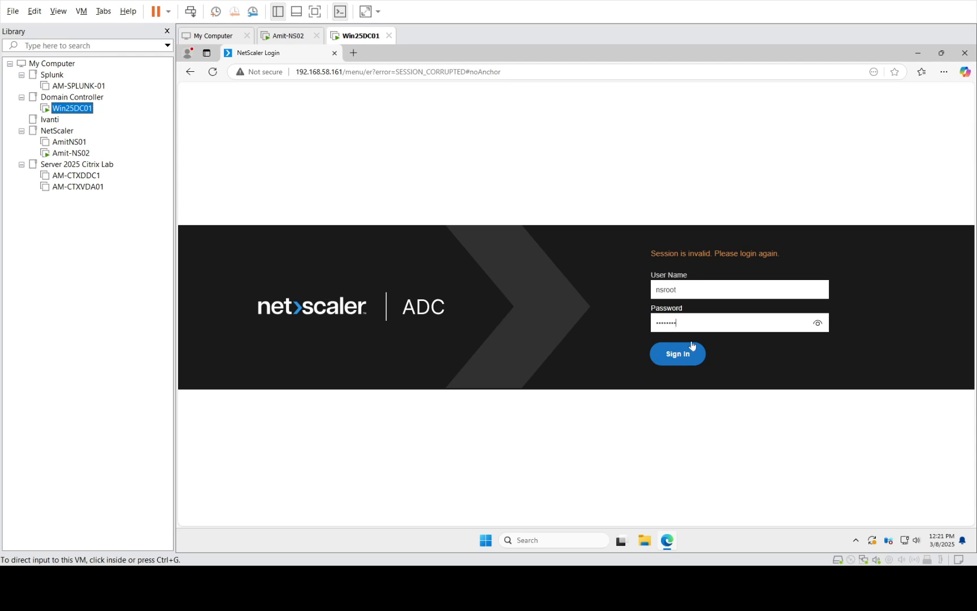
pyautogui.click(70, 153)
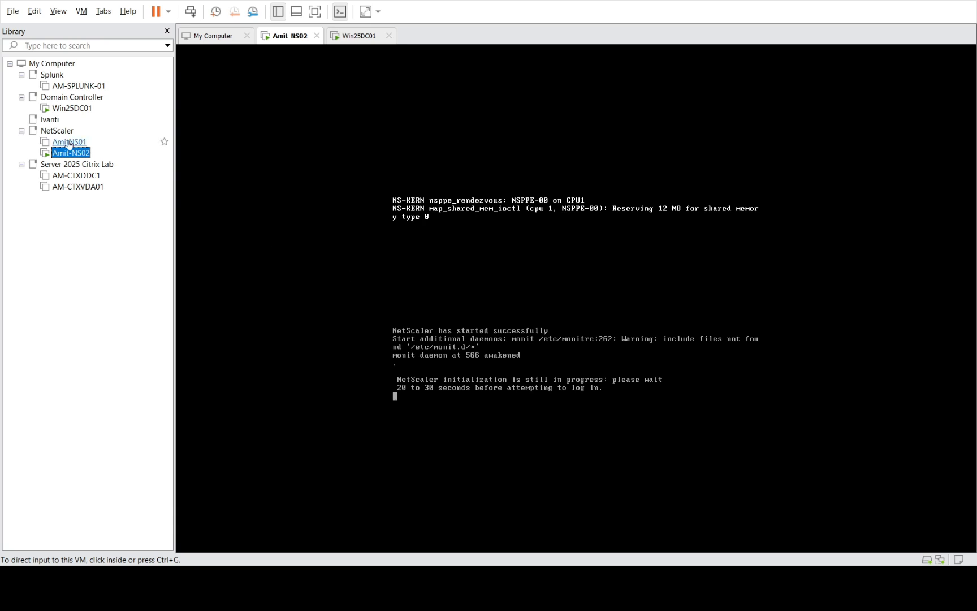
pyautogui.click(71, 108)
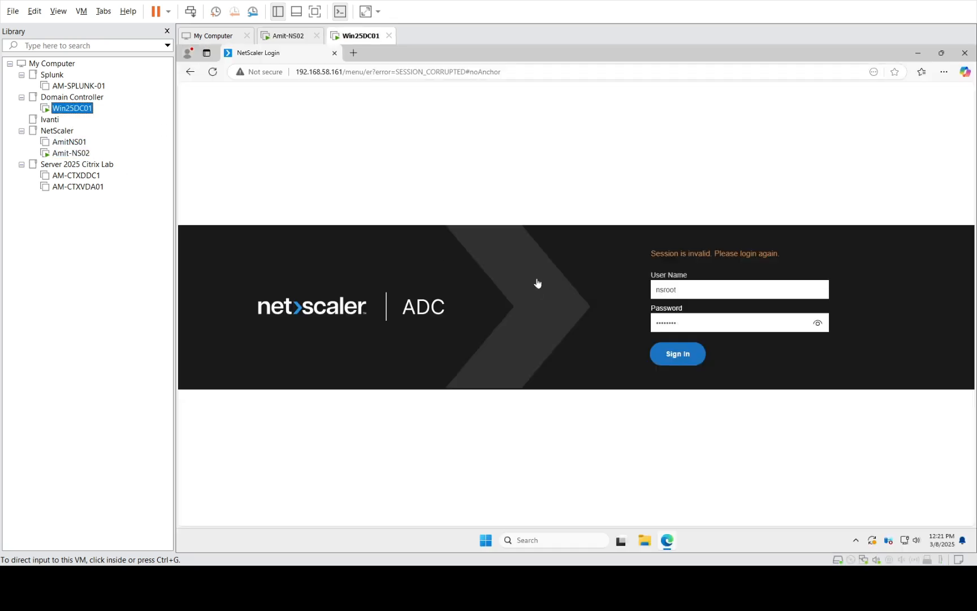
pyautogui.click(679, 349)
pyautogui.click(678, 355)
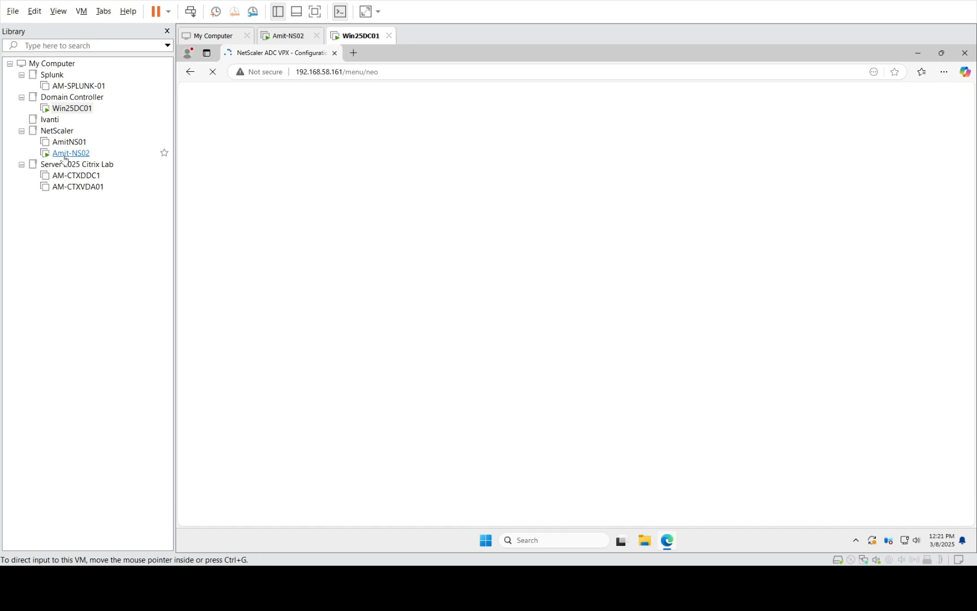
# - Continue past the configuration summary, decline saving the password, and save the running configuration
pyautogui.click(66, 153)
pyautogui.click(72, 108)
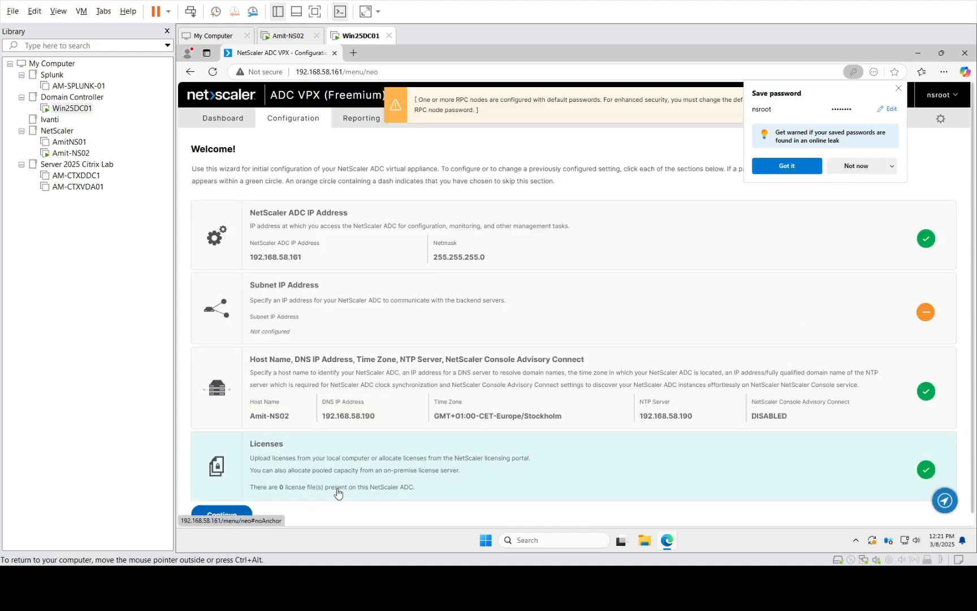
pyautogui.click(217, 514)
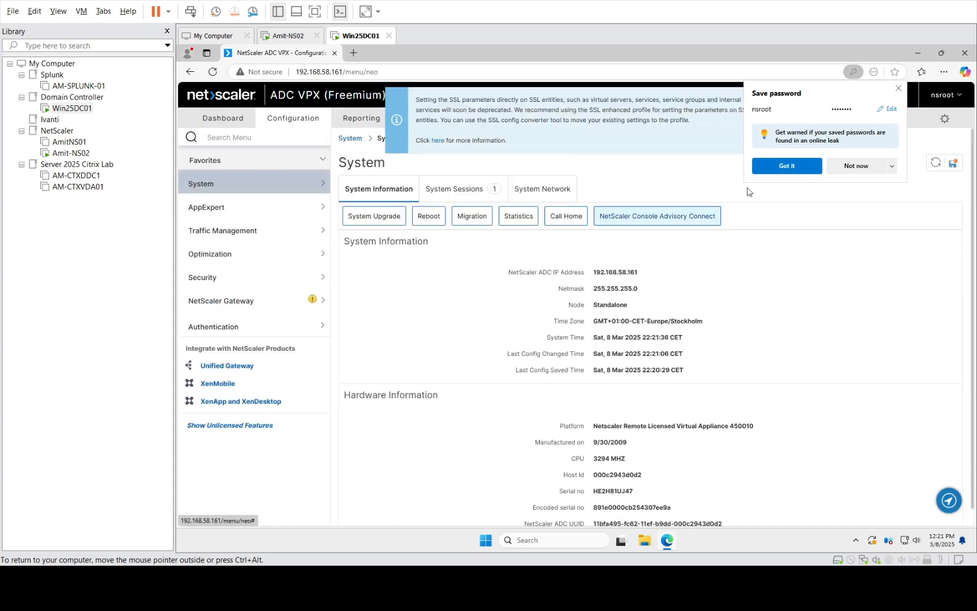
pyautogui.click(856, 166)
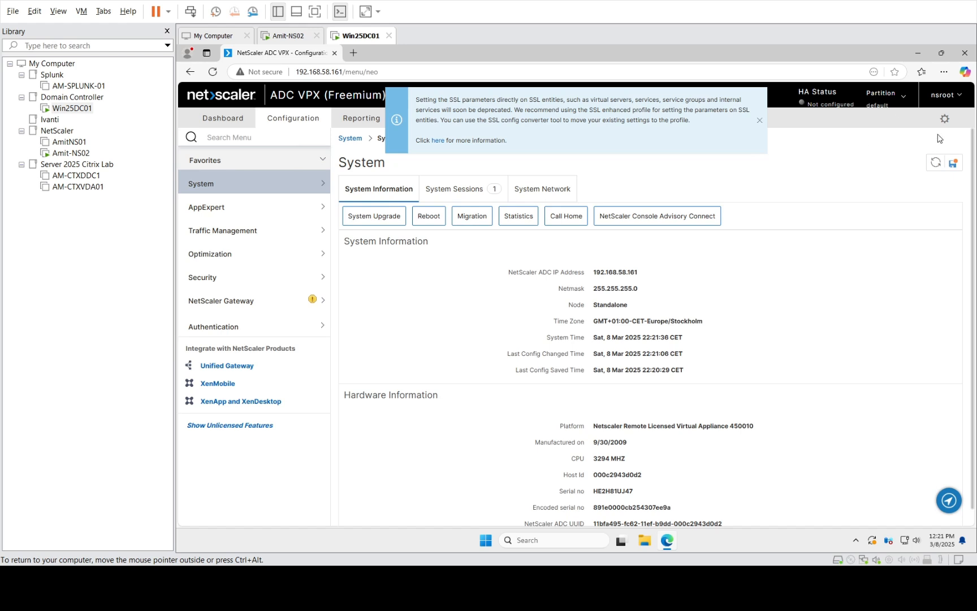
pyautogui.click(953, 163)
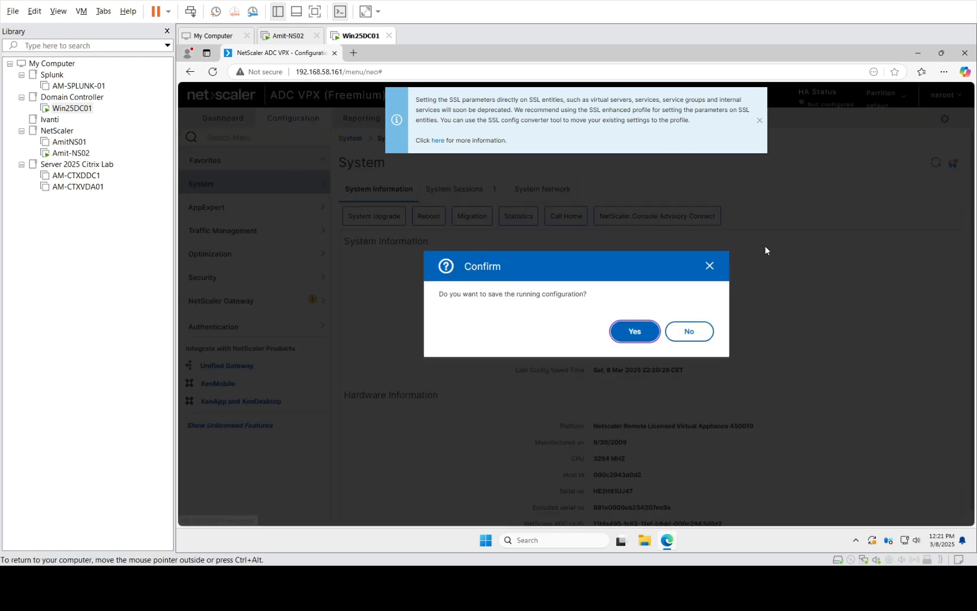
pyautogui.click(637, 332)
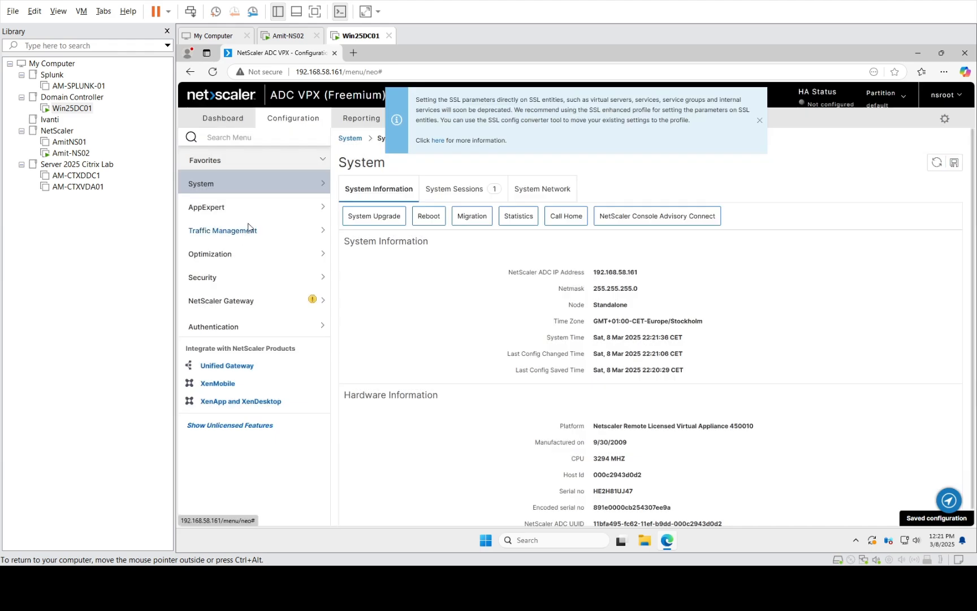
# - Navigate to System > Settings and open the Configure Basic Features form
pyautogui.click(257, 304)
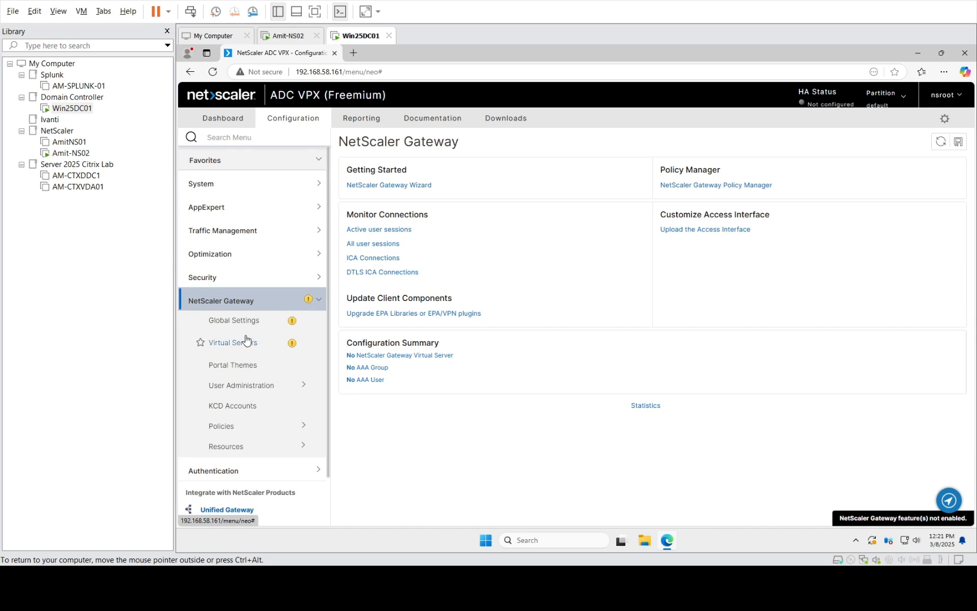
pyautogui.click(247, 297)
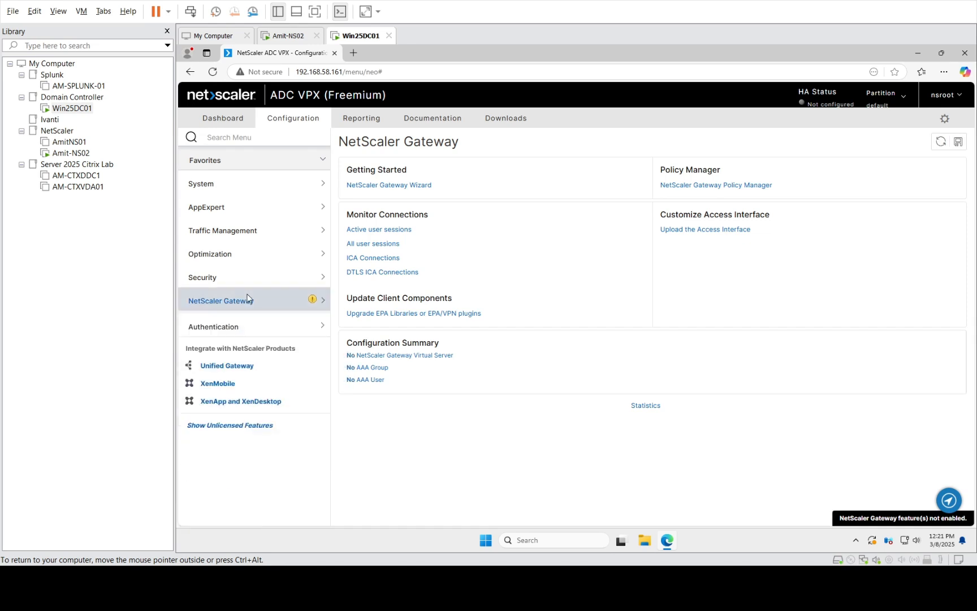
pyautogui.click(251, 232)
pyautogui.click(250, 232)
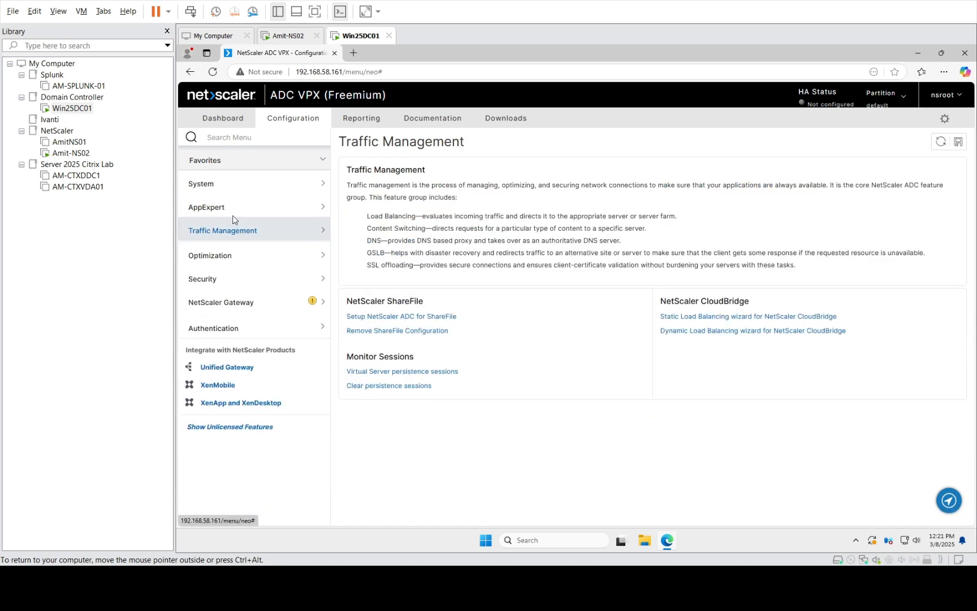
pyautogui.click(219, 186)
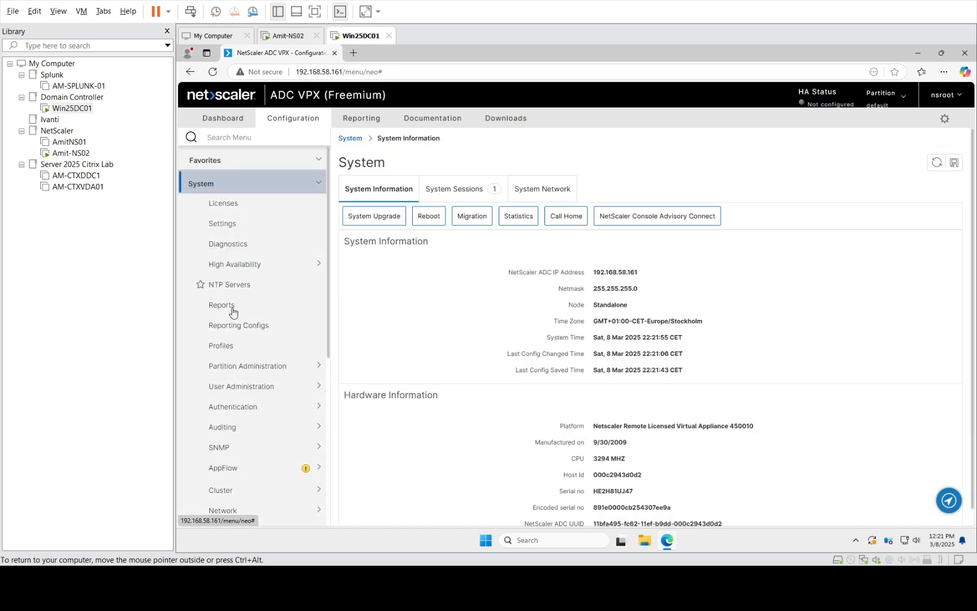
pyautogui.click(229, 224)
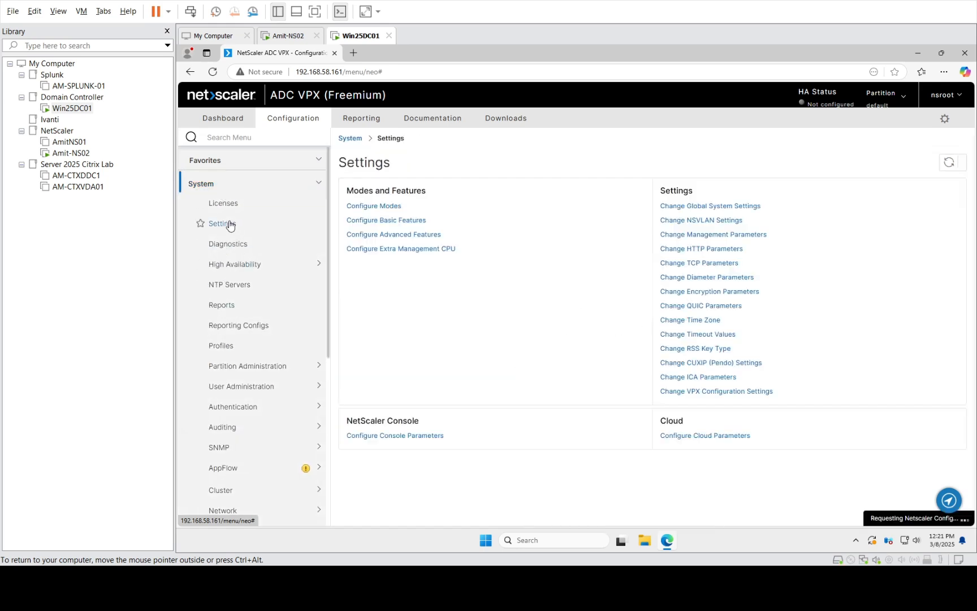
pyautogui.click(400, 221)
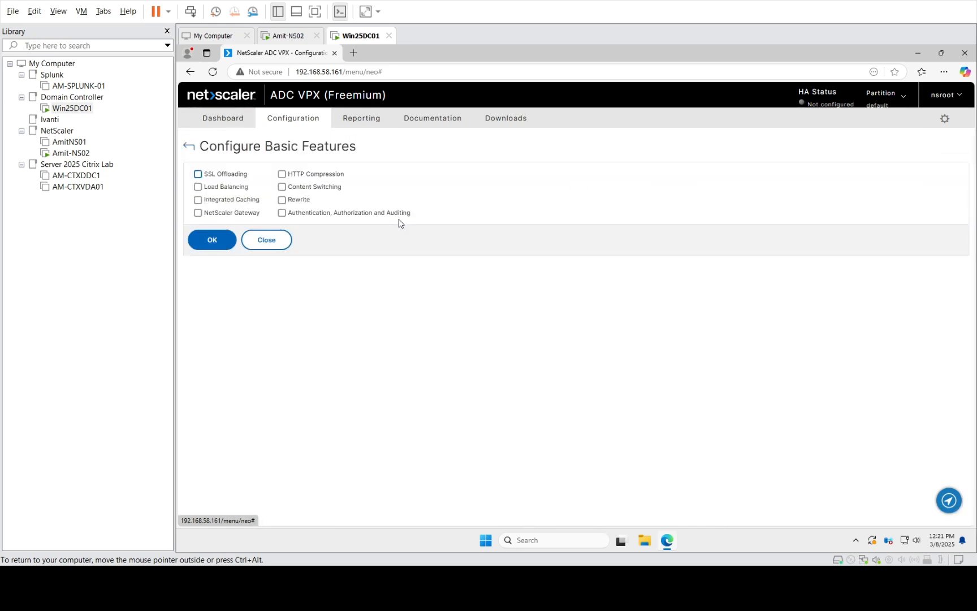
# - Enable SSL Offloading, Load Balancing, Caching, Gateway, Compression, Content Switching, Rewrite and AAA
pyautogui.click(198, 174)
pyautogui.click(198, 186)
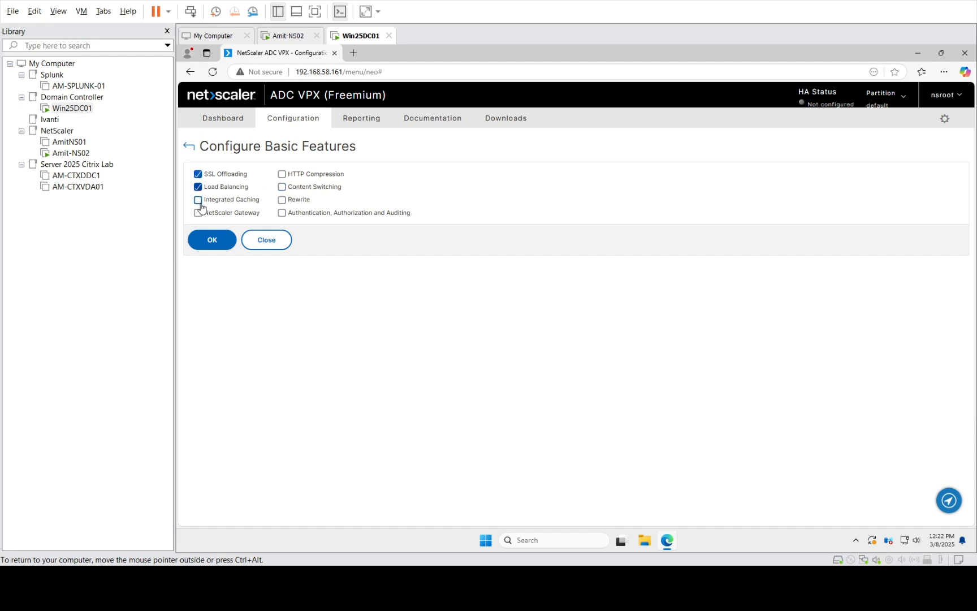
pyautogui.click(197, 200)
pyautogui.click(198, 213)
pyautogui.click(282, 174)
pyautogui.click(282, 186)
pyautogui.click(282, 200)
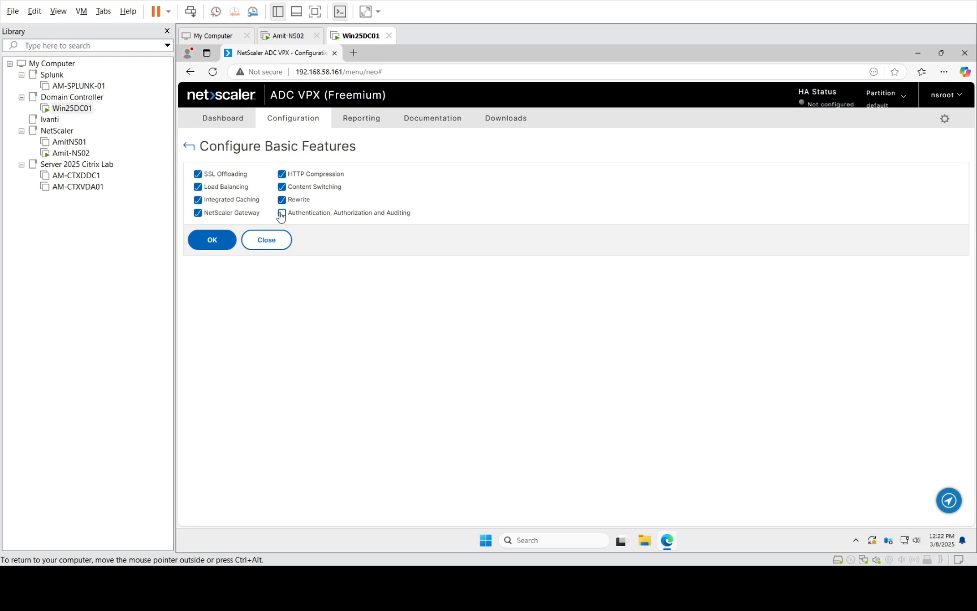
pyautogui.click(282, 212)
pyautogui.click(219, 242)
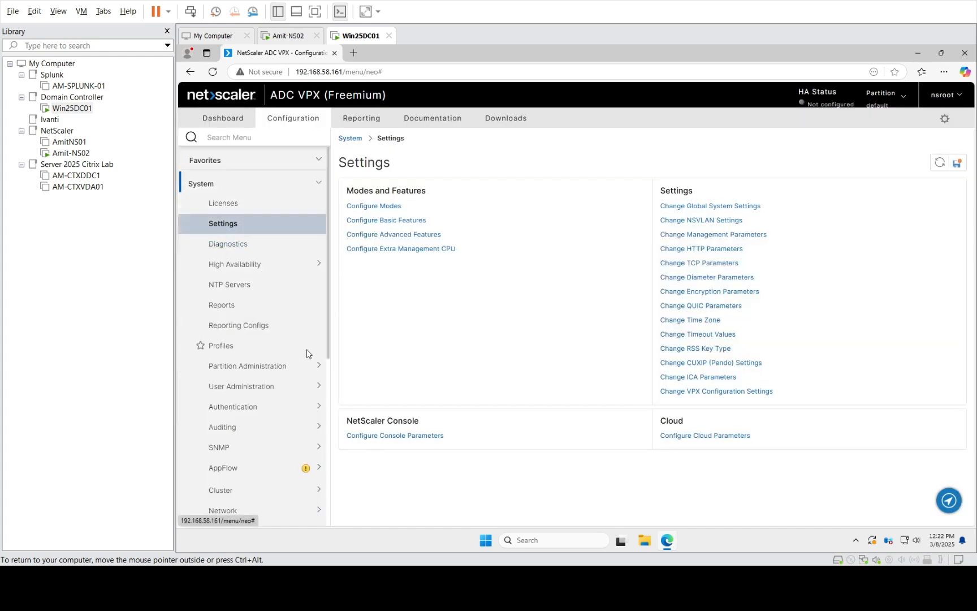
# - Open the NetScaler Gateway overview and save the running configuration, confirming Yes
pyautogui.click(326, 306)
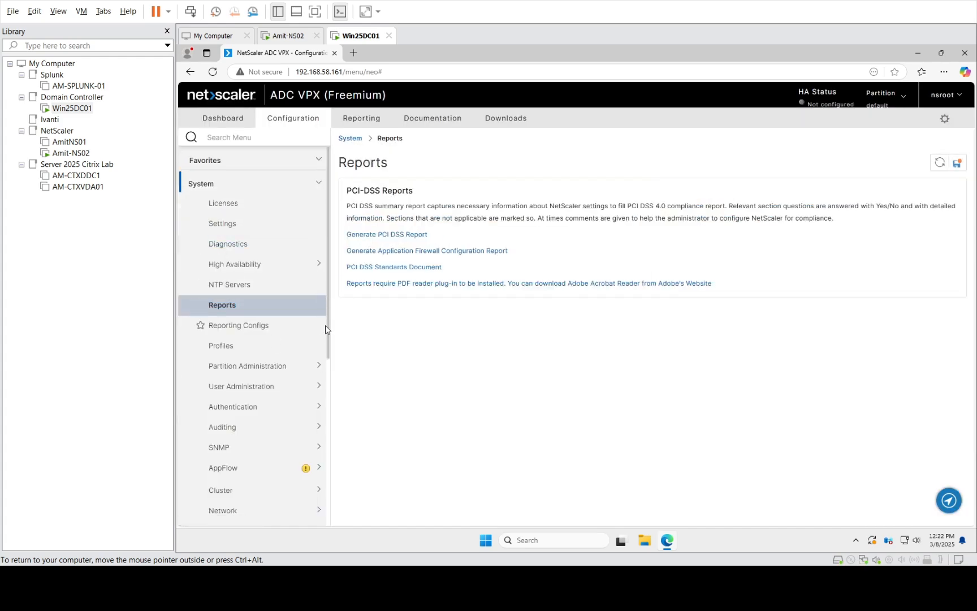
pyautogui.click(240, 309)
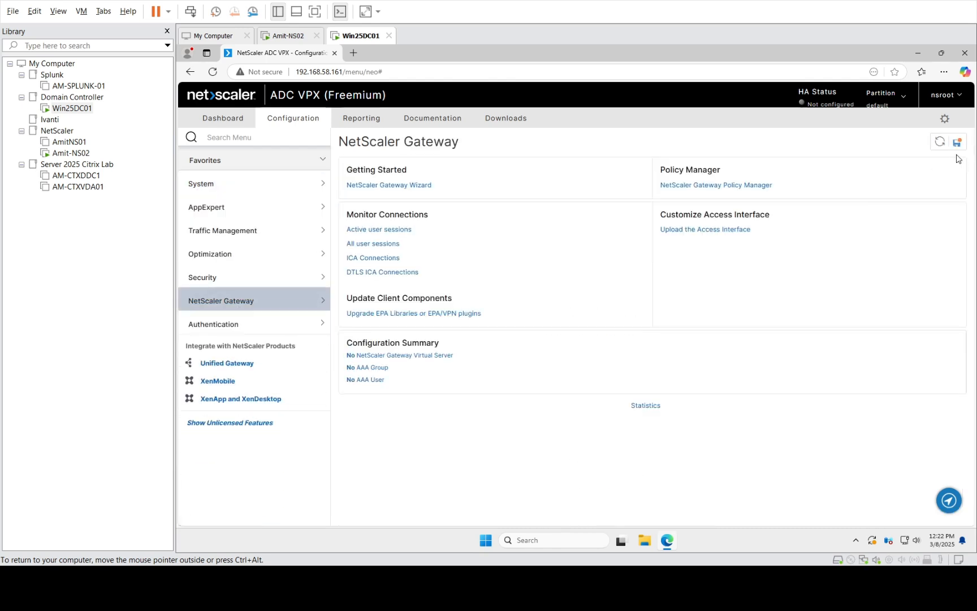
pyautogui.click(954, 144)
pyautogui.click(635, 332)
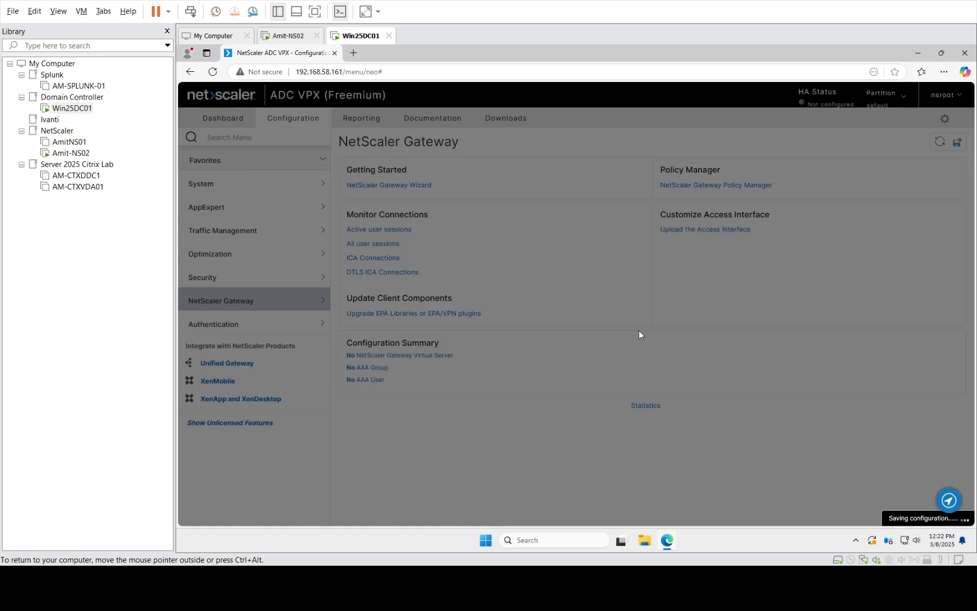